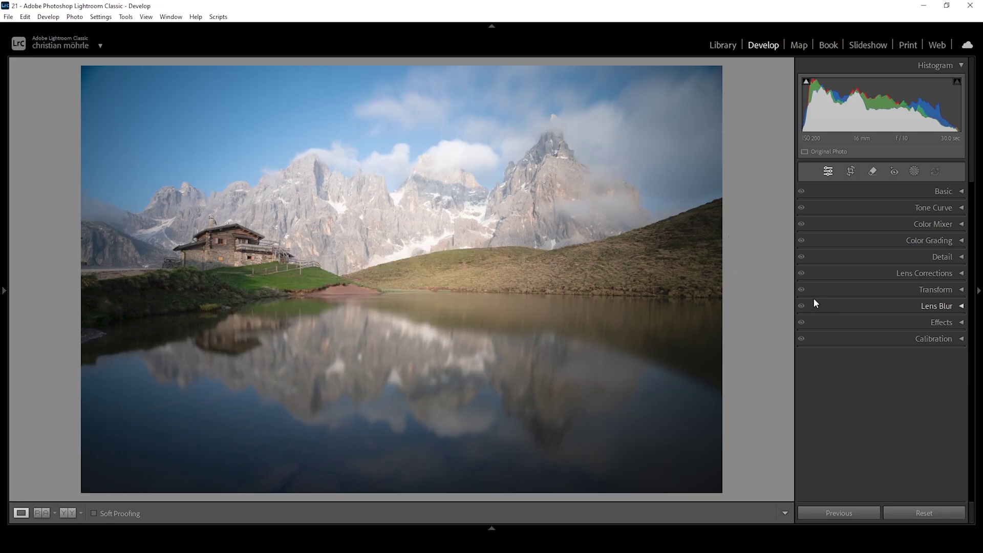
Turn on Remove Chromatic Aberration and Enable Profile Corrections in Lens Corrections
left_click(927, 279)
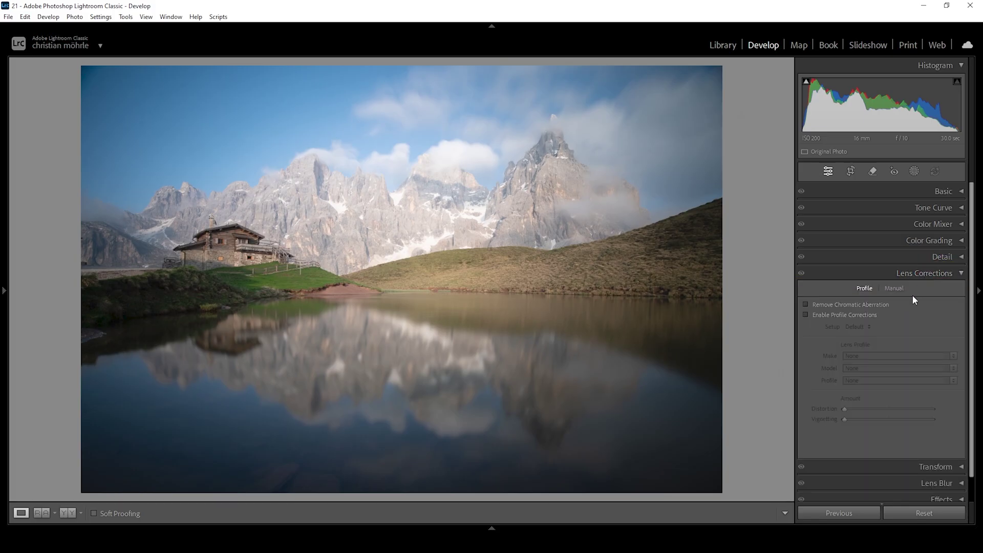
left_click(844, 304)
left_click(849, 315)
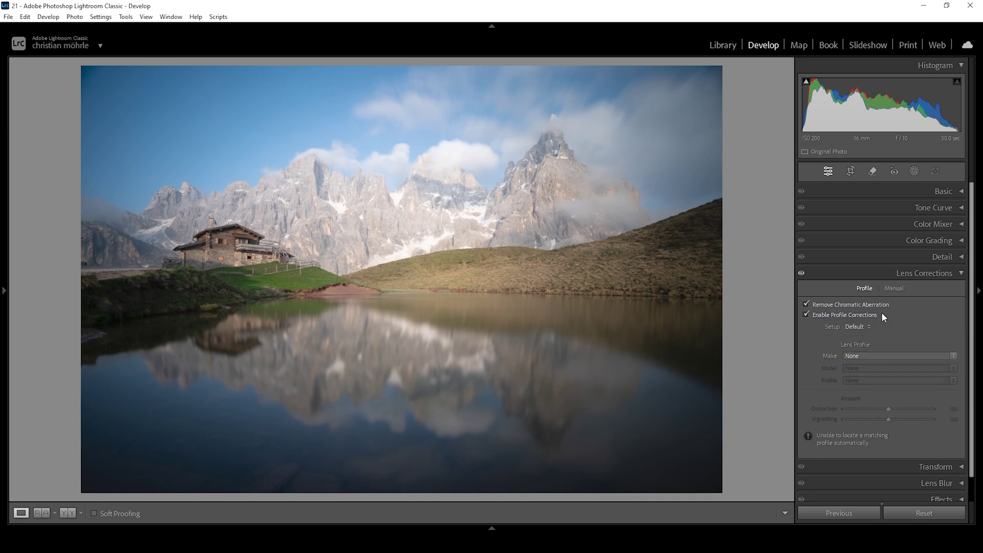
Apply the Canon EF 16-35mm f/4L IS USM lens profile and compare before/after
left_click(876, 355)
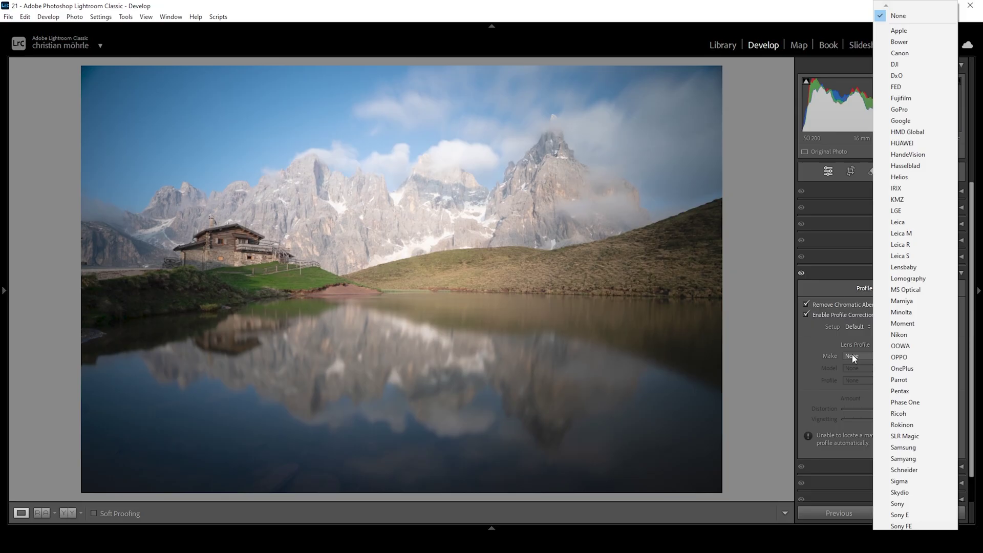
left_click(912, 52)
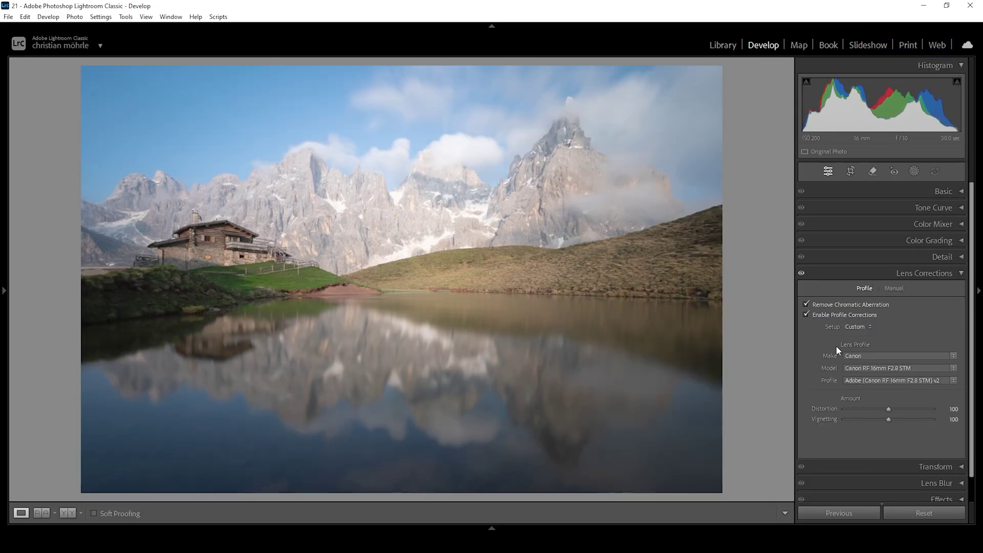
left_click(860, 369)
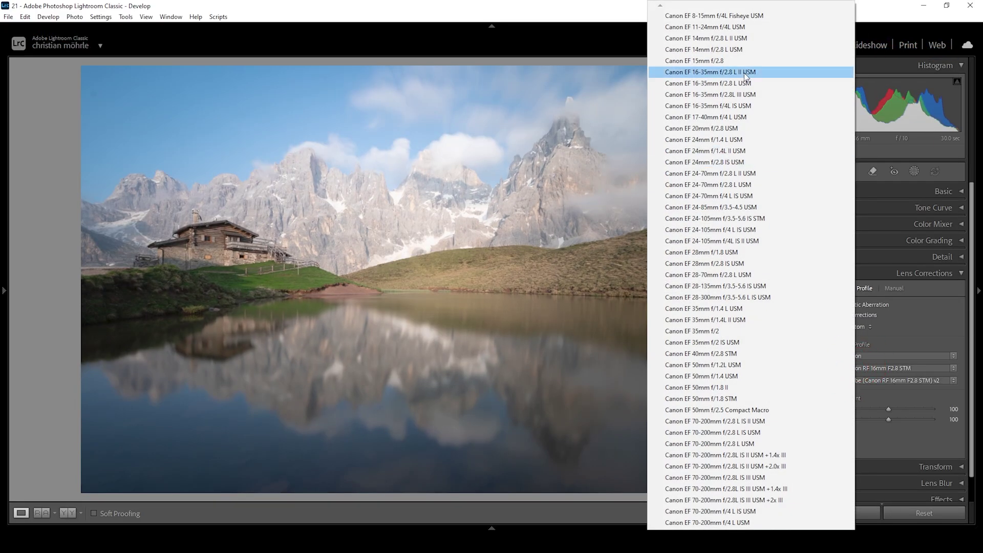
left_click(739, 106)
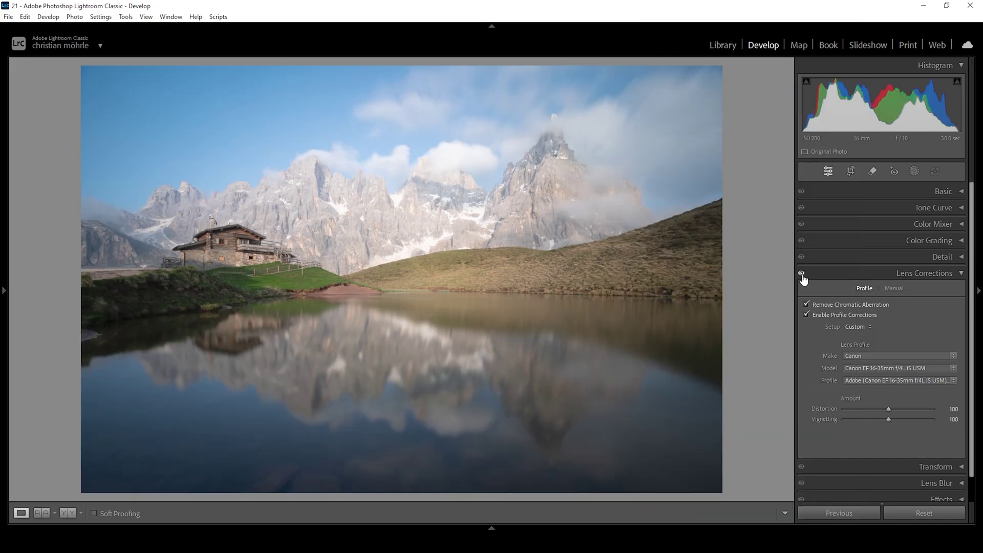
left_click(803, 276)
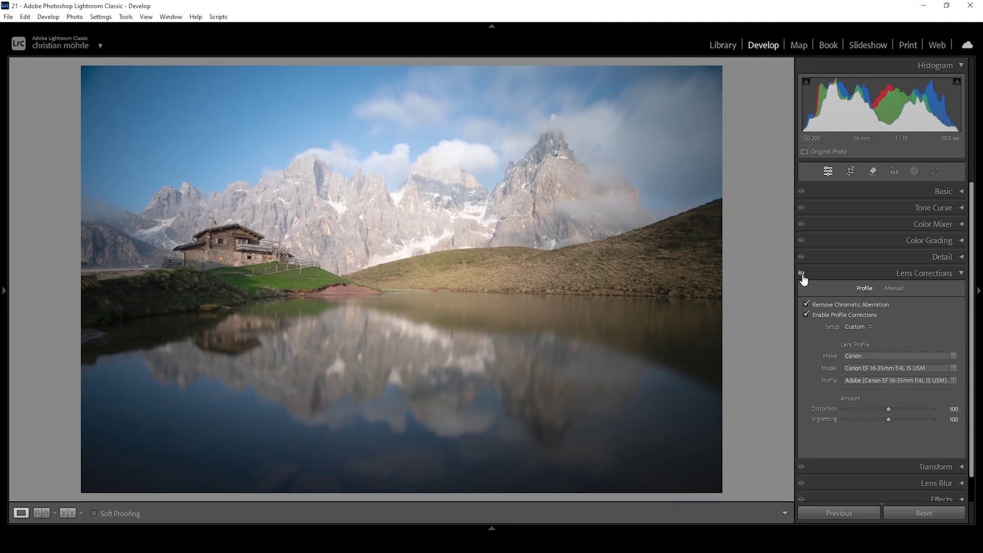
left_click(803, 276)
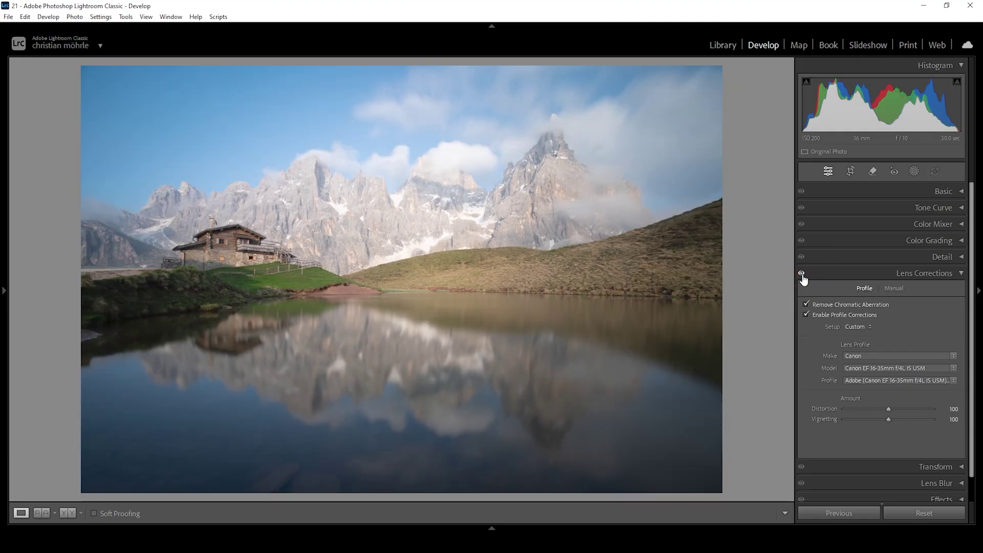
left_click(941, 274)
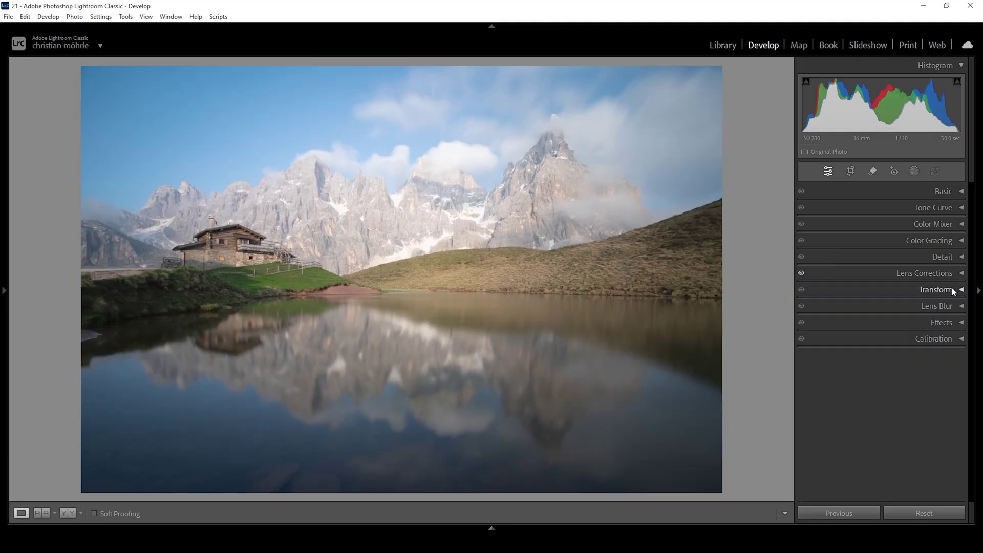
Switch the Basic panel profile to Adobe Landscape
left_click(930, 188)
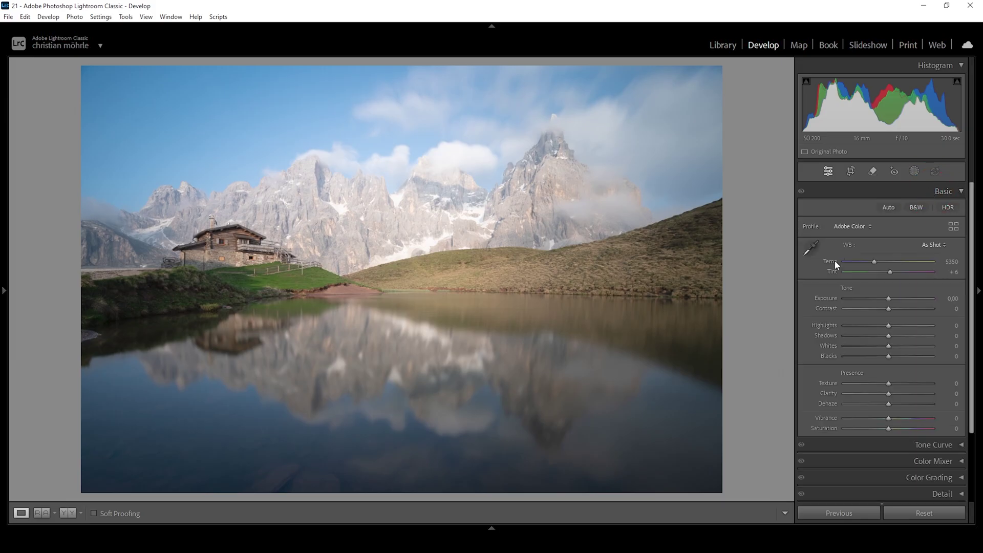
left_click(857, 225)
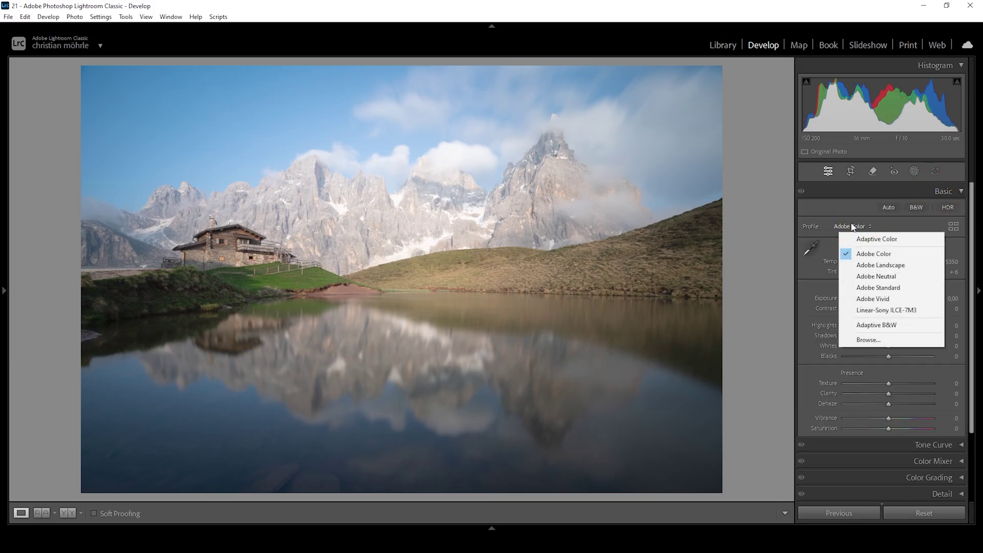
left_click(872, 266)
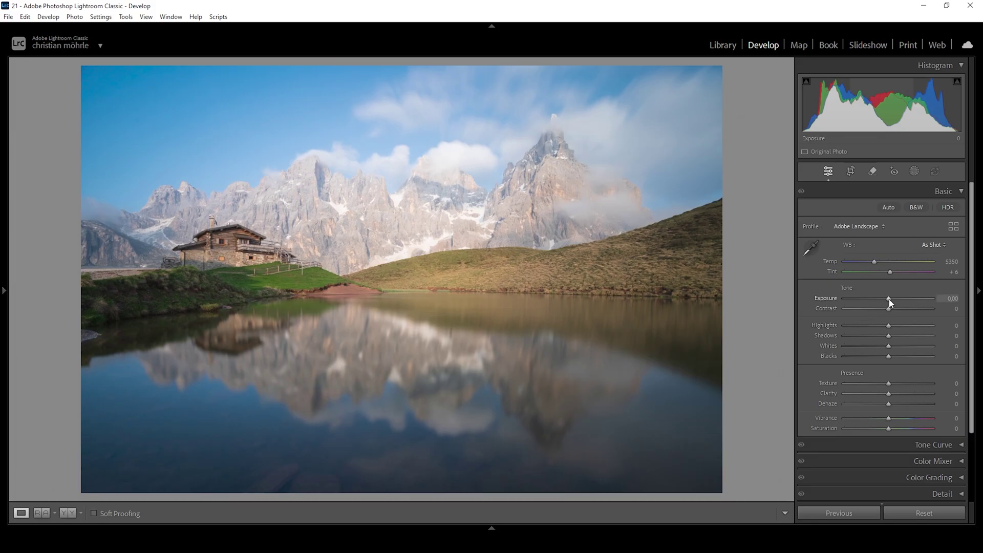
Set Exposure -0.52, Highlights -19, Shadows +49, Blacks +29 and Whites +37
left_click_drag(888, 299, 884, 299)
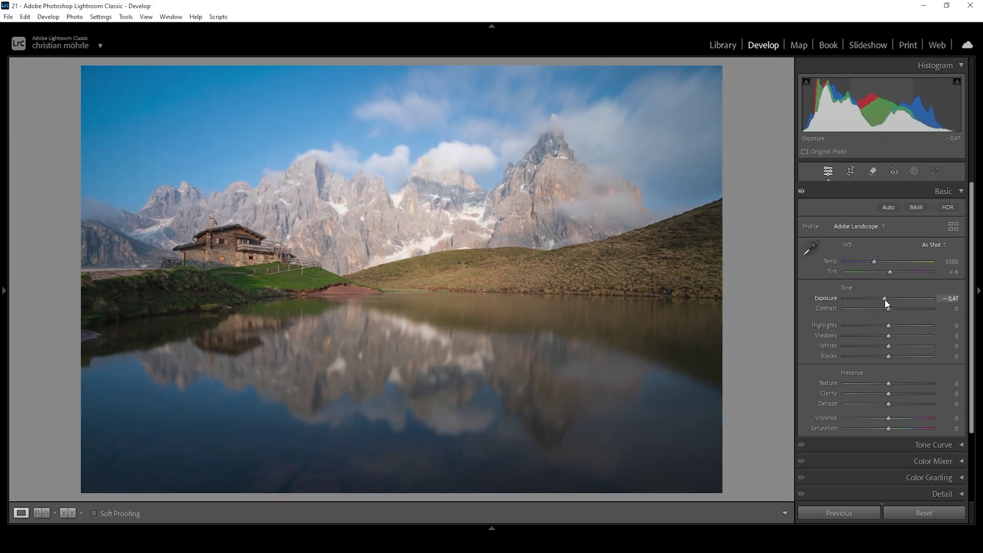
left_click_drag(889, 325, 880, 325)
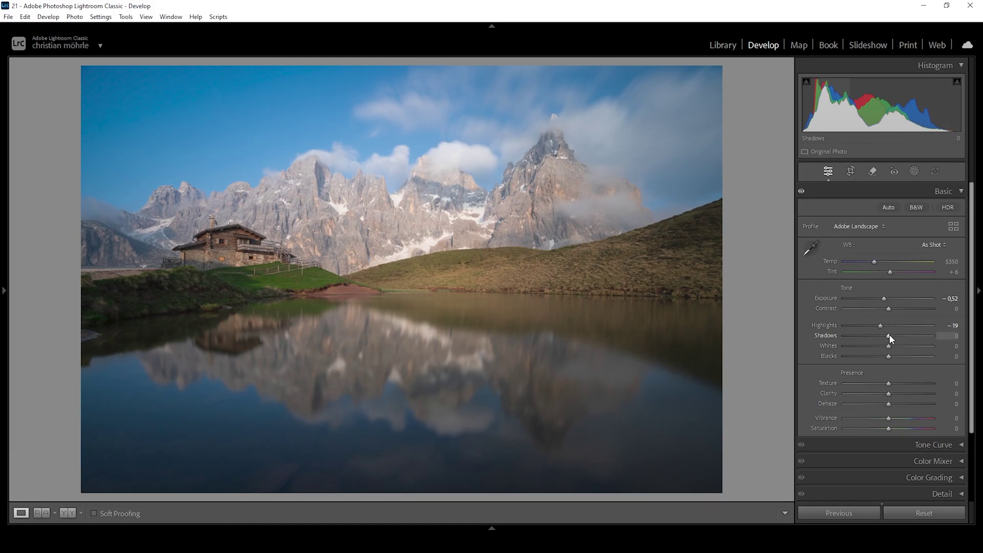
left_click_drag(890, 336, 897, 341)
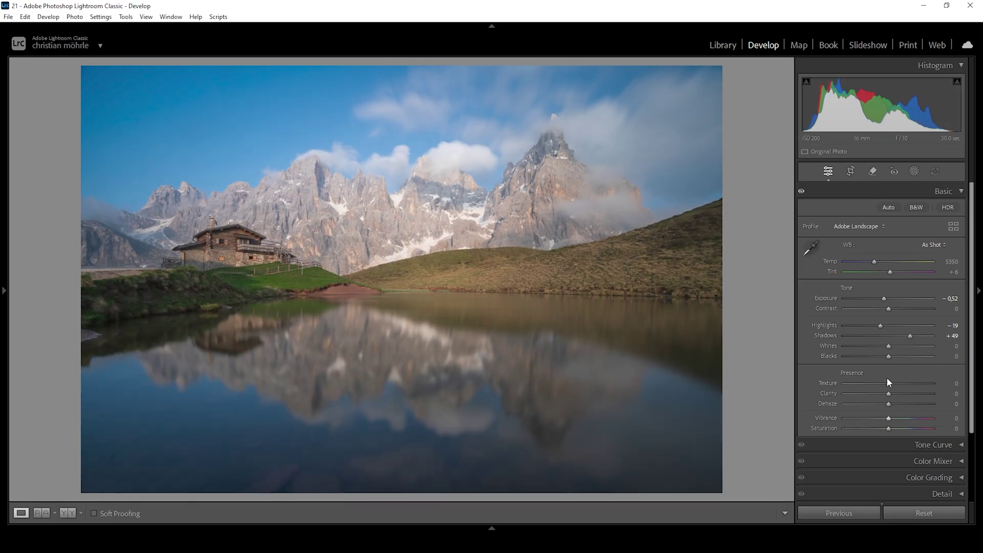
left_click_drag(890, 356, 904, 356)
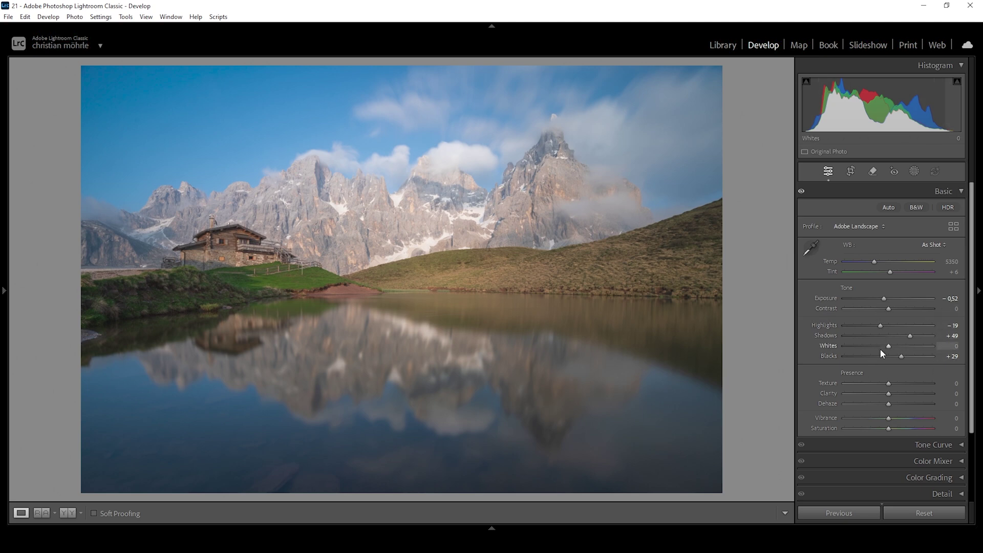
left_click_drag(882, 348, 908, 346)
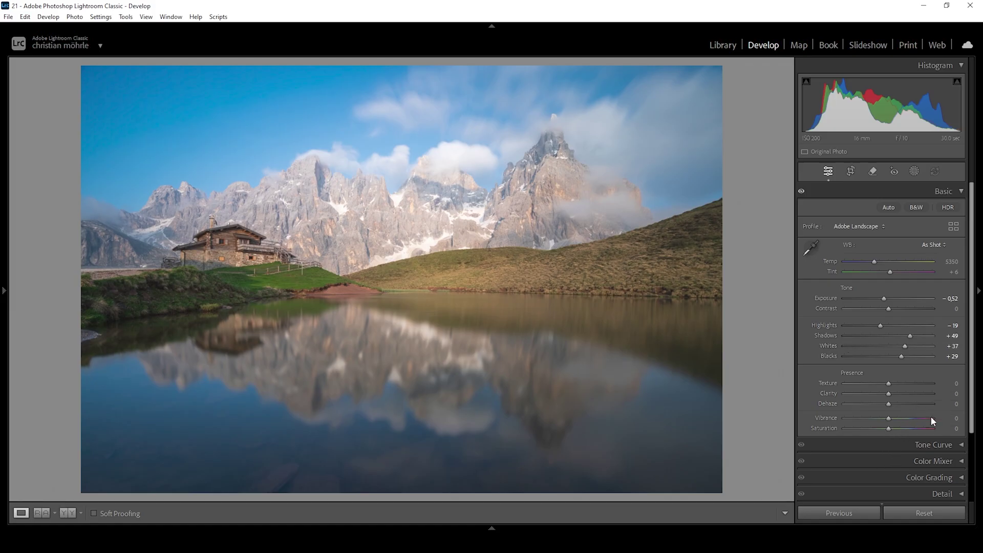
Raise Texture to +14, Clarity to +10 and Dehaze to +3
left_click(893, 384)
left_click_drag(893, 383, 895, 383)
left_click_drag(890, 394, 894, 398)
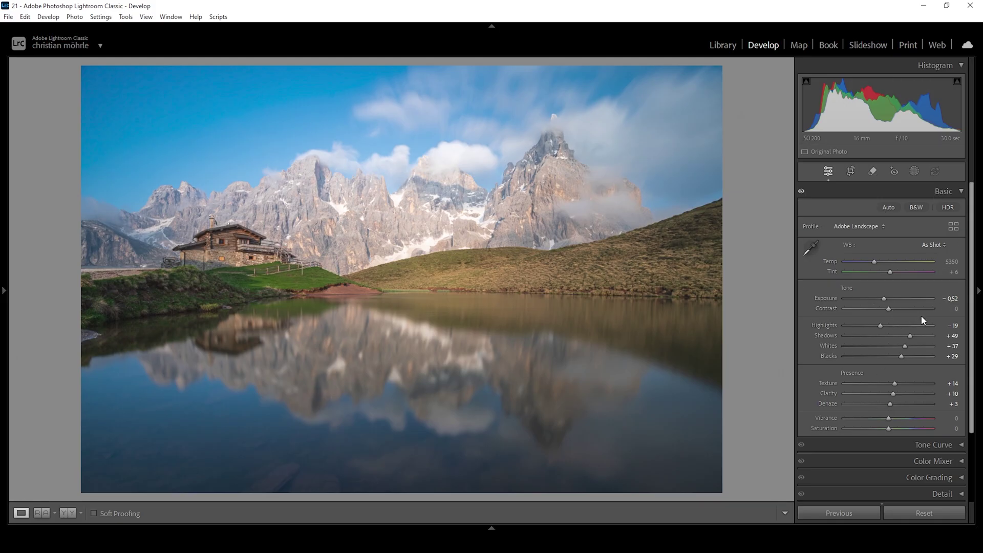
Warm Temp to 6826, set Vibrance to +10, and view a side-by-side comparison
left_click_drag(873, 261, 887, 262)
left_click(888, 265)
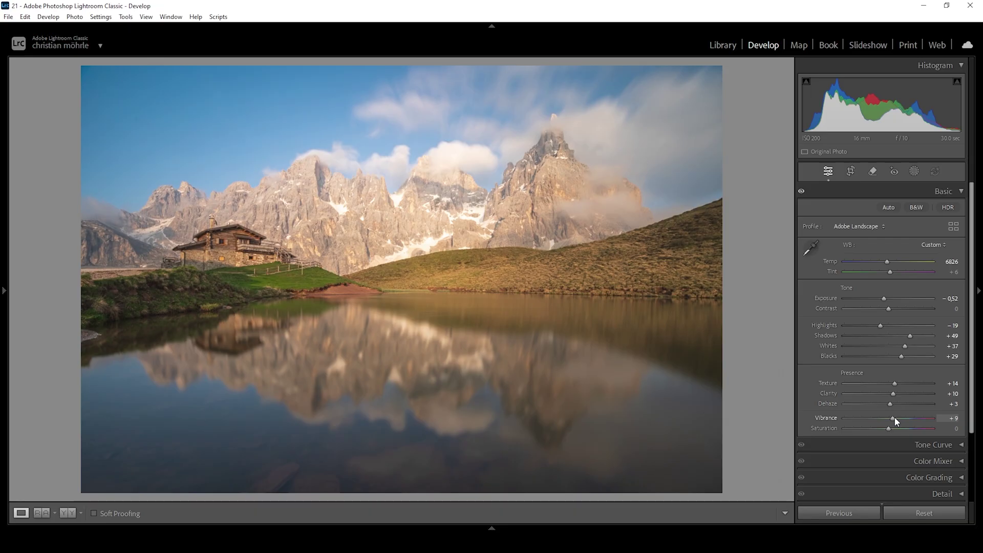
left_click_drag(893, 418, 897, 419)
left_click(38, 515)
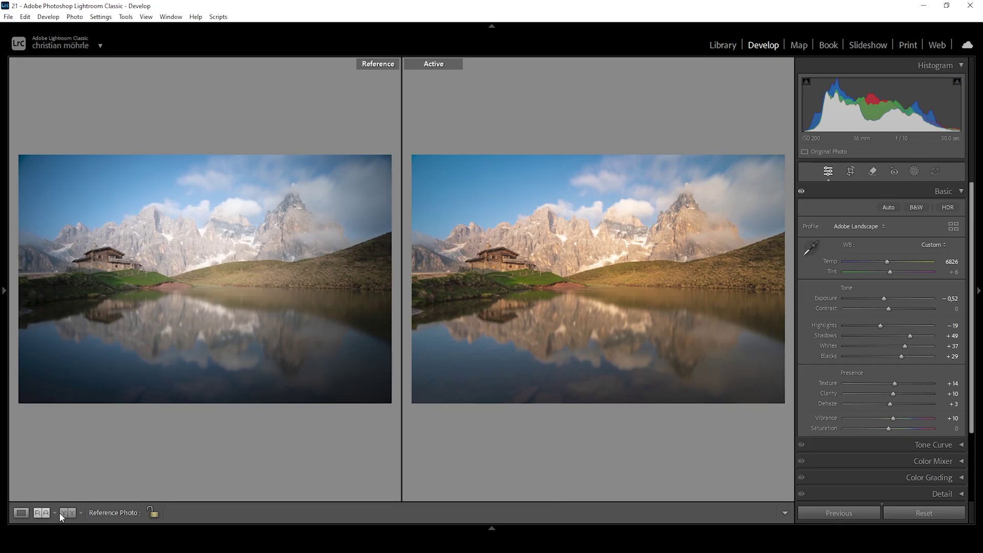
left_click(21, 513)
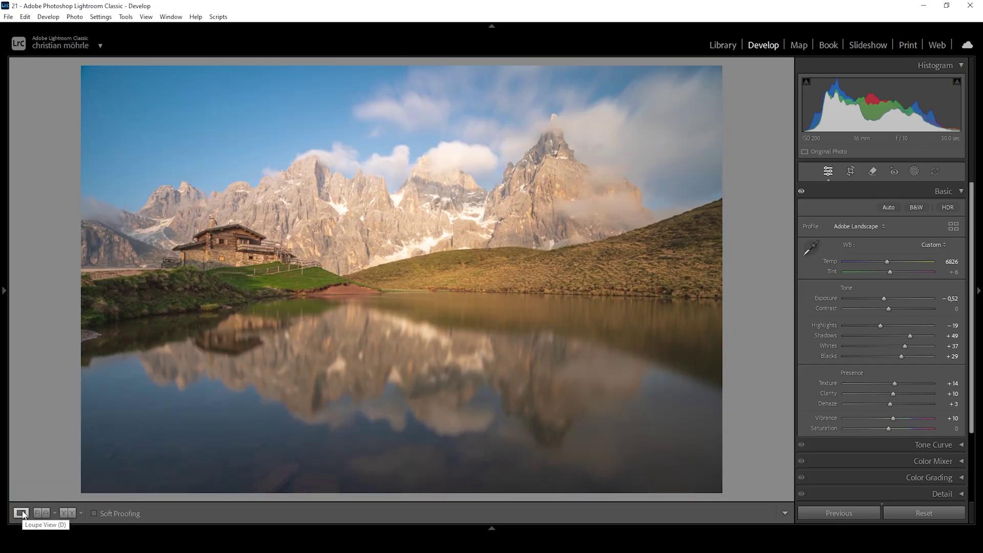
left_click(913, 172)
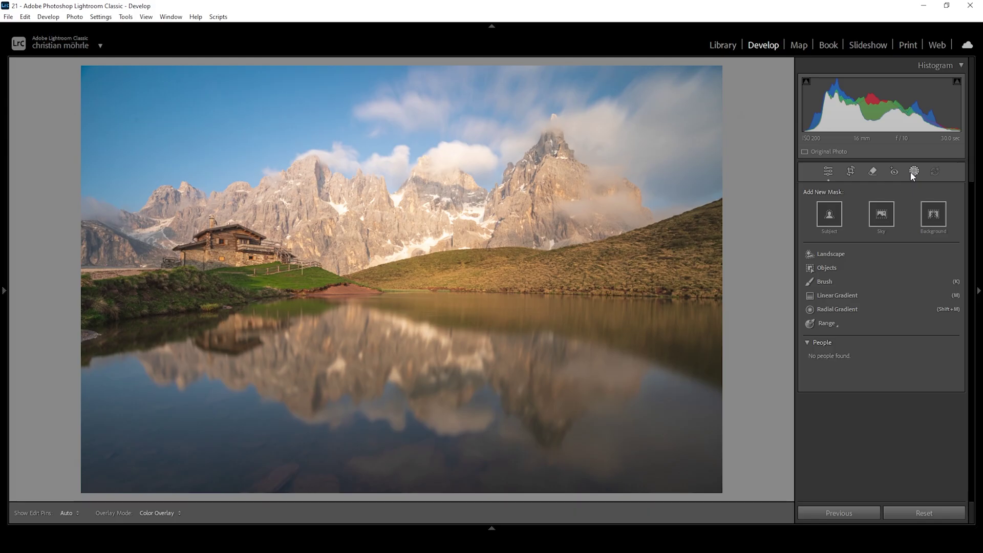
Add a Color Range mask sampling the sky at three points, with Refine raised to about 60
left_click(836, 327)
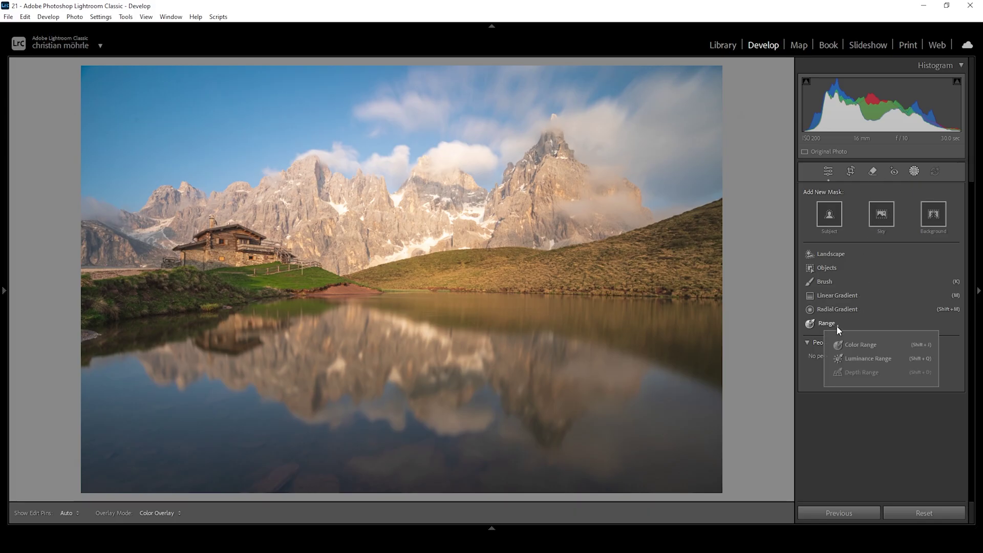
left_click(874, 347)
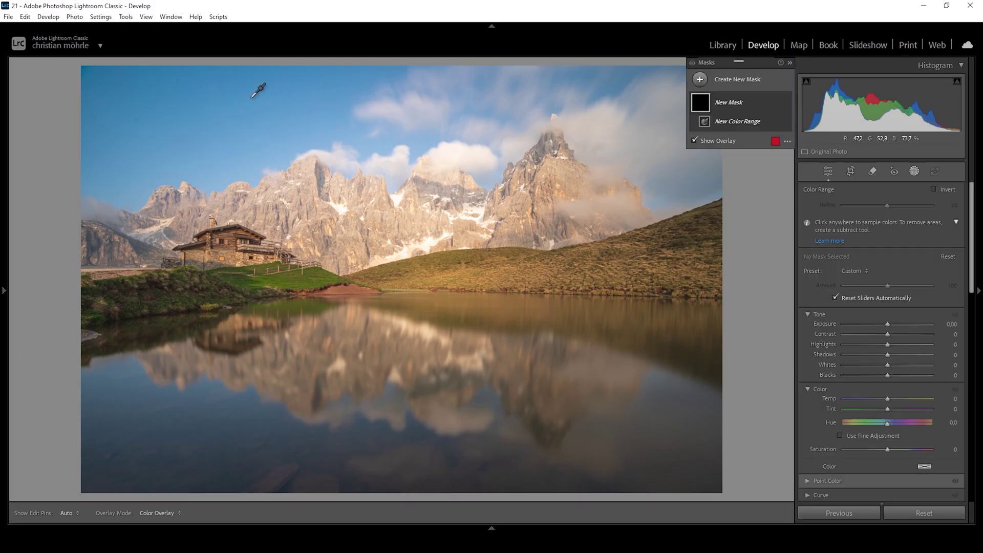
left_click(290, 87)
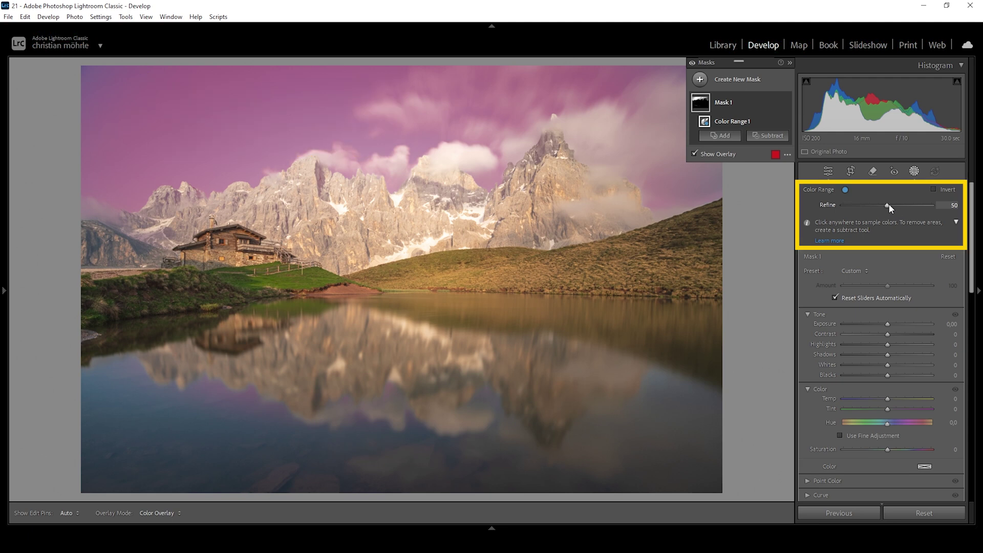
left_click_drag(889, 204, 899, 204)
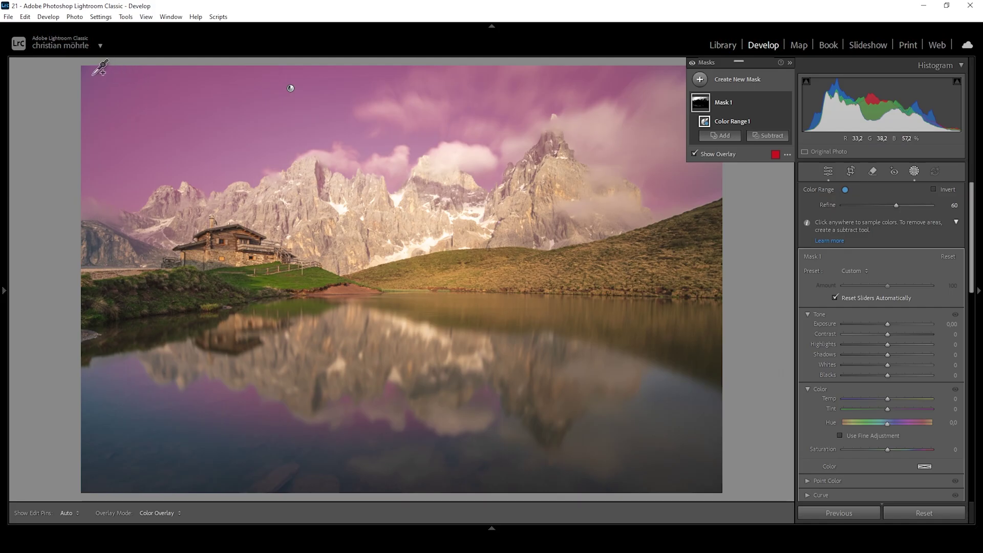
left_click(100, 68, "shift")
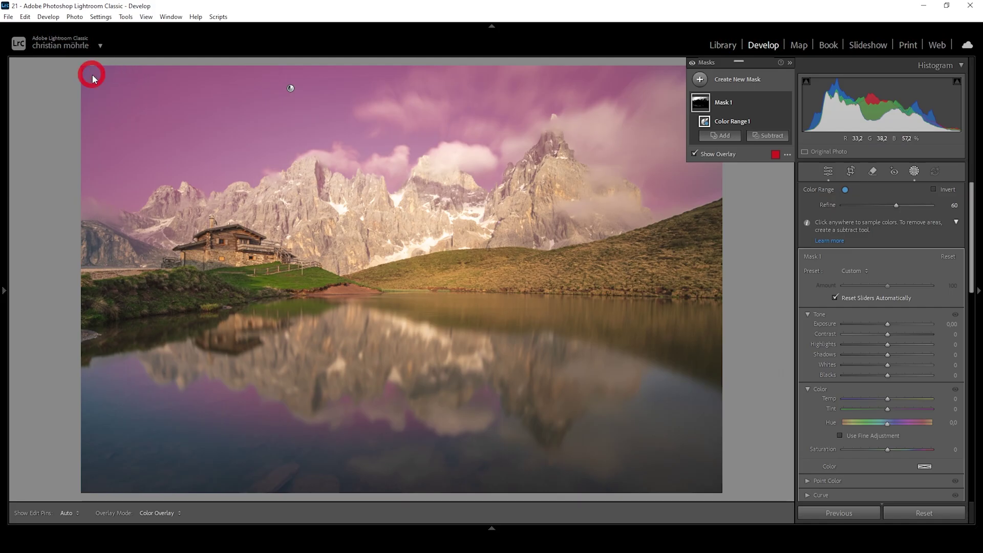
left_click(195, 90, "shift")
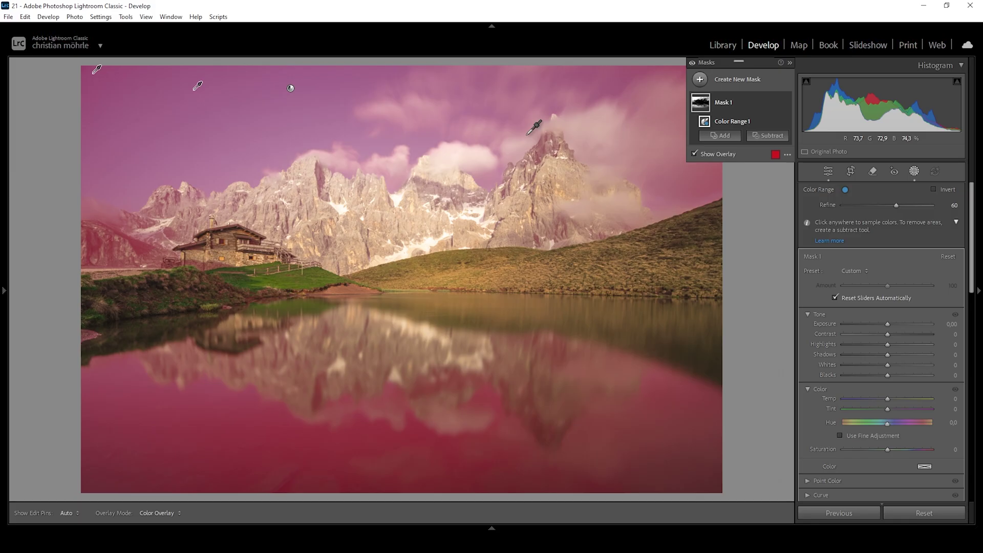
left_click(767, 135)
Subtract a linear gradient to limit the mask to the upper sky, with Exposure -0.93
left_click(788, 265)
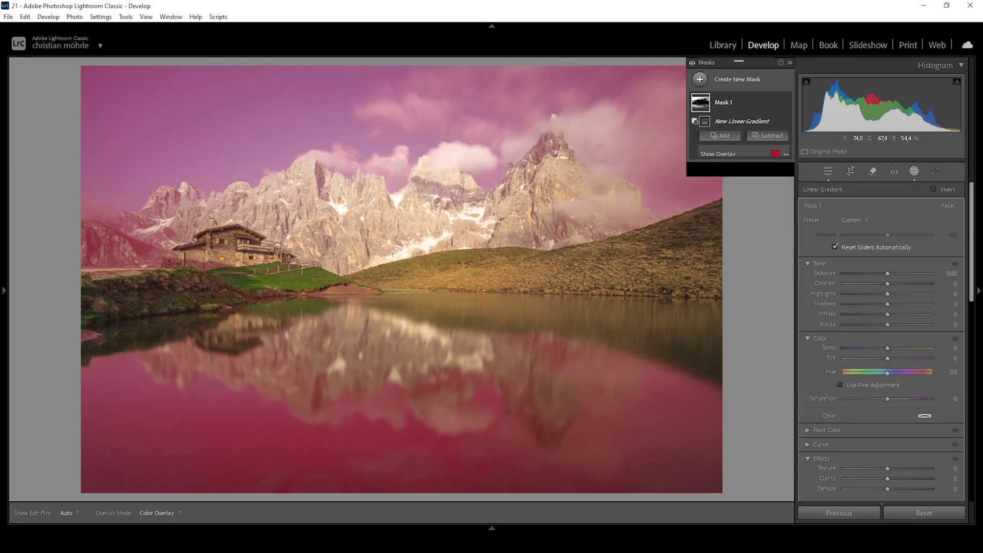
left_click_drag(290, 88, 390, 58)
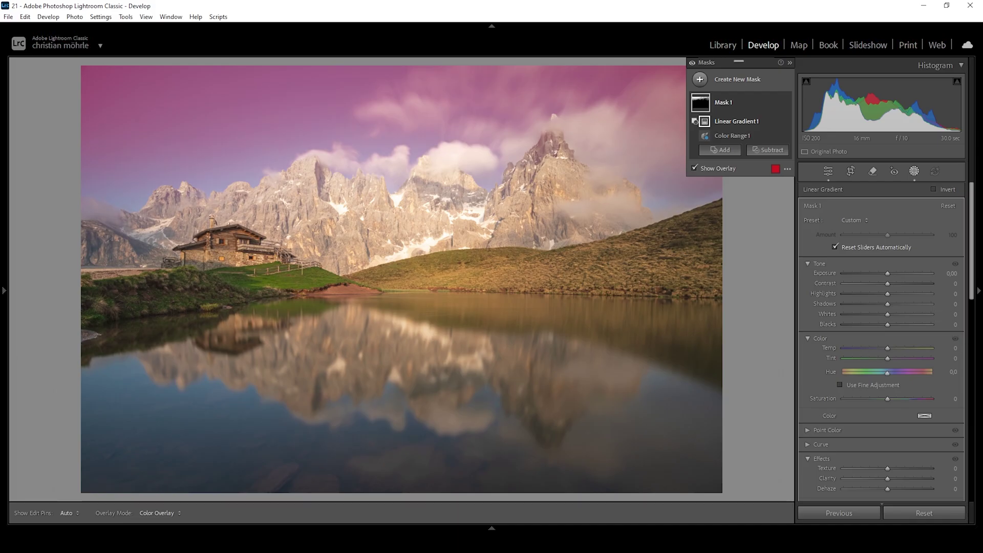
left_click_drag(888, 274, 881, 274)
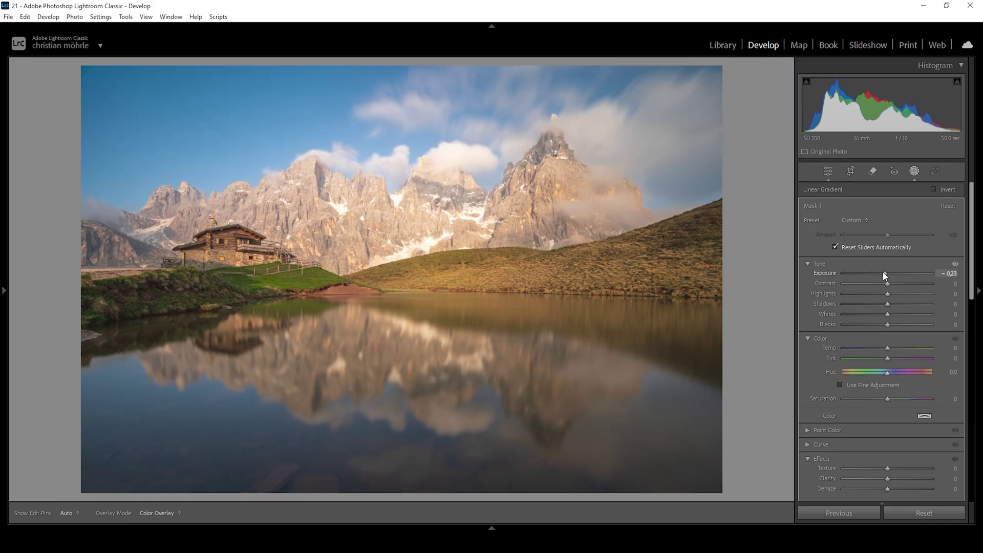
left_click_drag(882, 271, 876, 272)
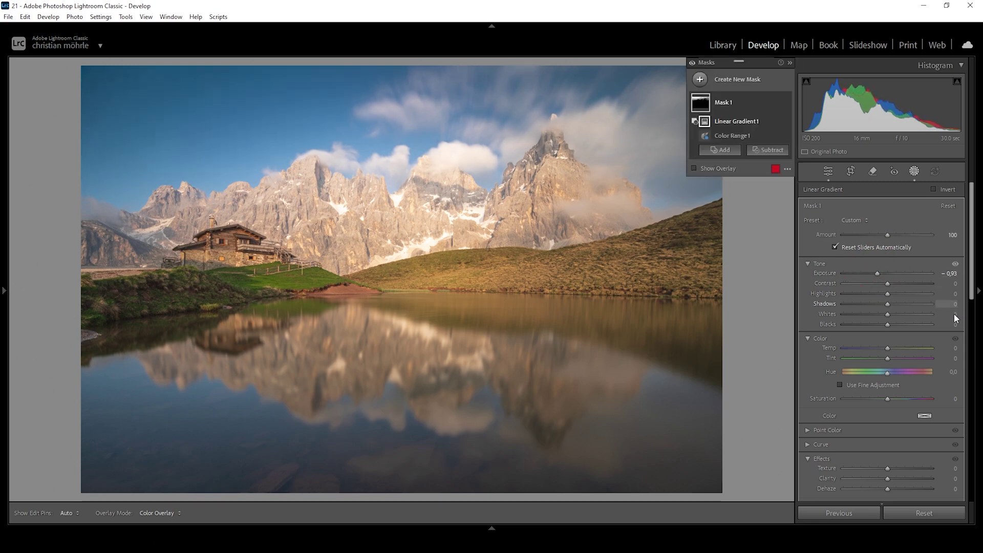
Set the sky mask's Blacks to -2, Contrast to 13 and Temp to -3
left_click_drag(885, 325, 886, 325)
left_click_drag(895, 282, 890, 282)
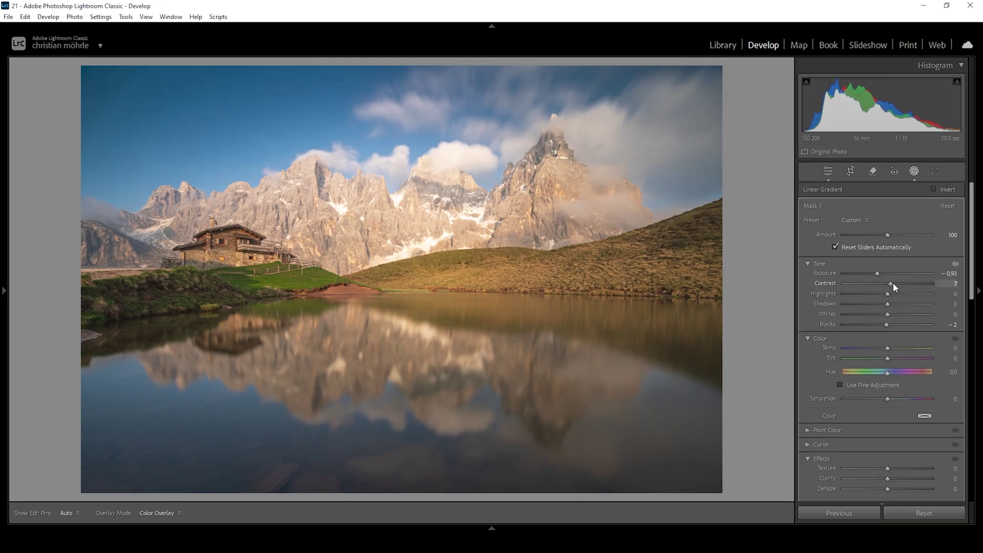
left_click_drag(894, 284, 895, 282)
left_click_drag(889, 348, 886, 351)
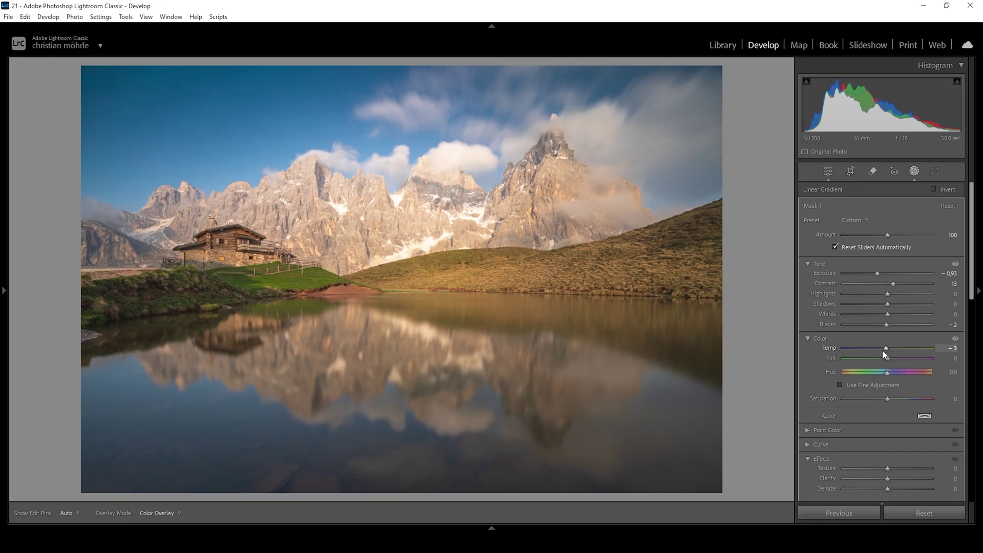
left_click_drag(883, 350, 883, 350)
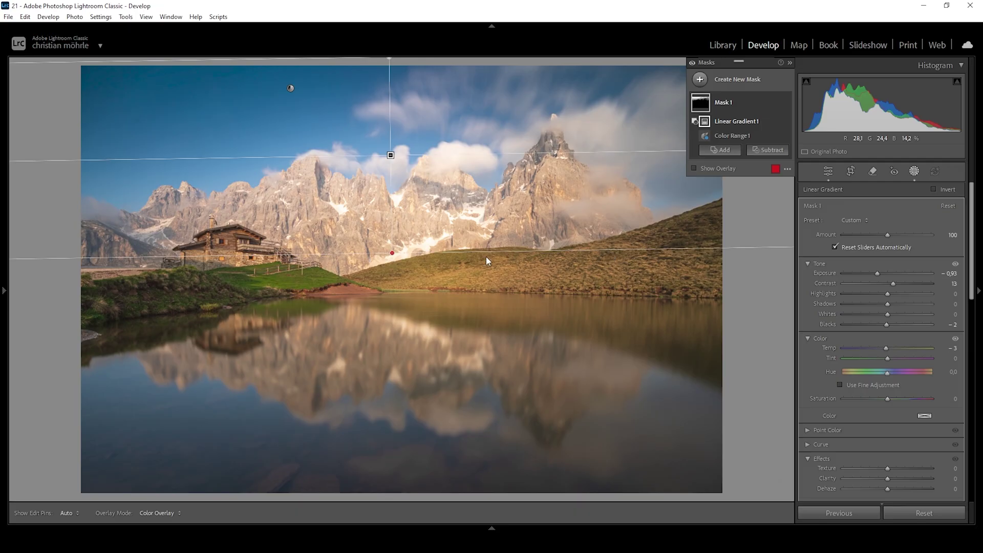
Draw a linear gradient mask up from the bottom over the lake with Exposure -0.79
left_click(698, 80)
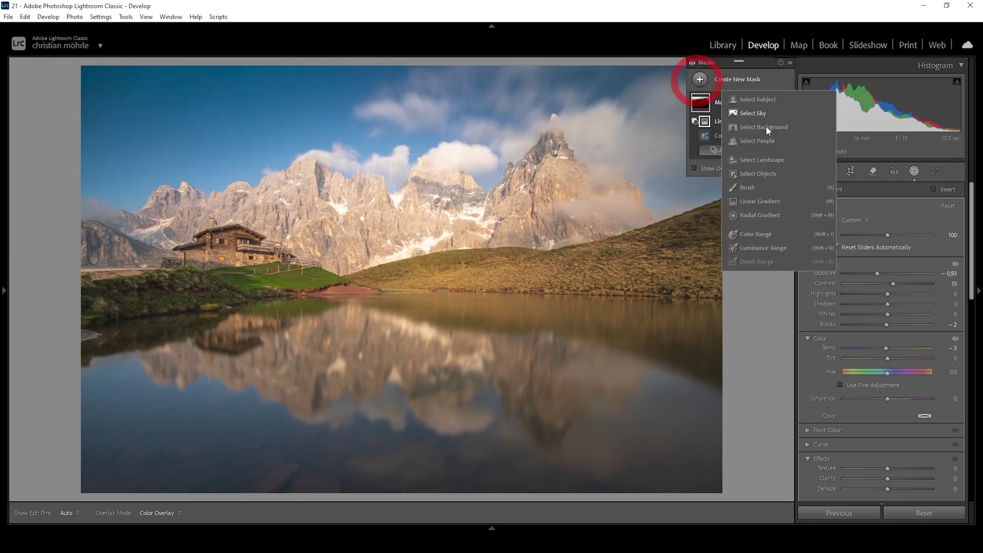
left_click(758, 201)
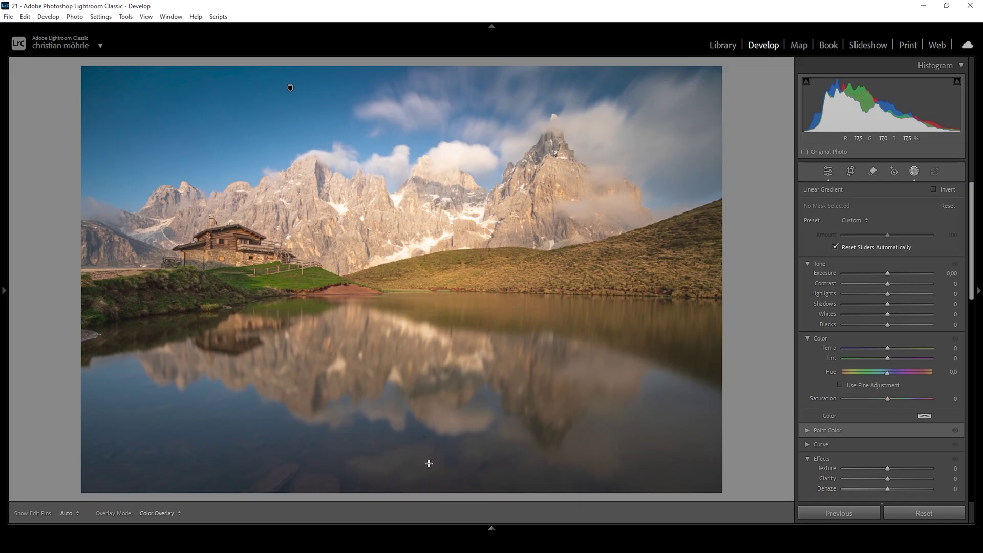
left_click_drag(428, 463, 428, 358)
left_click_drag(430, 481, 430, 498)
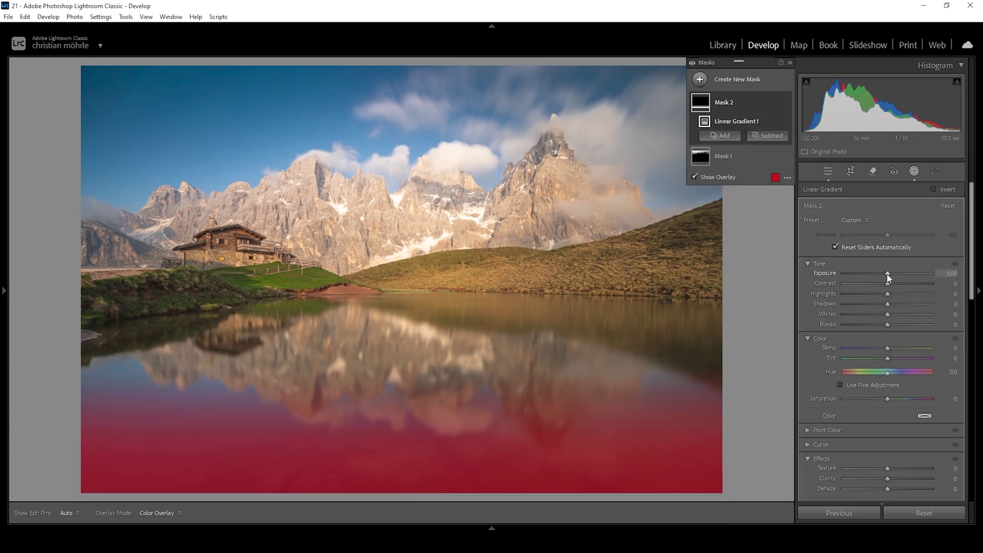
left_click_drag(887, 273, 880, 272)
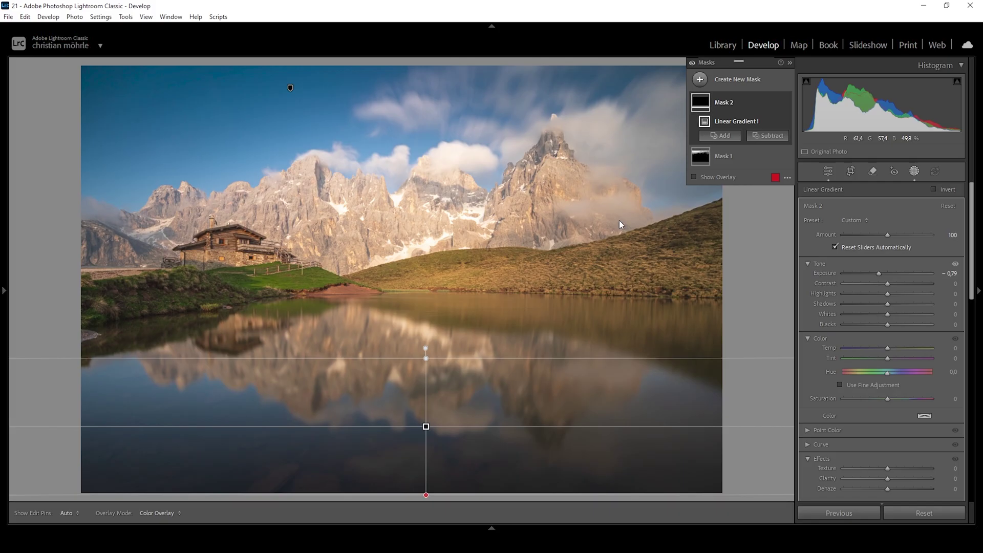
left_click(709, 79)
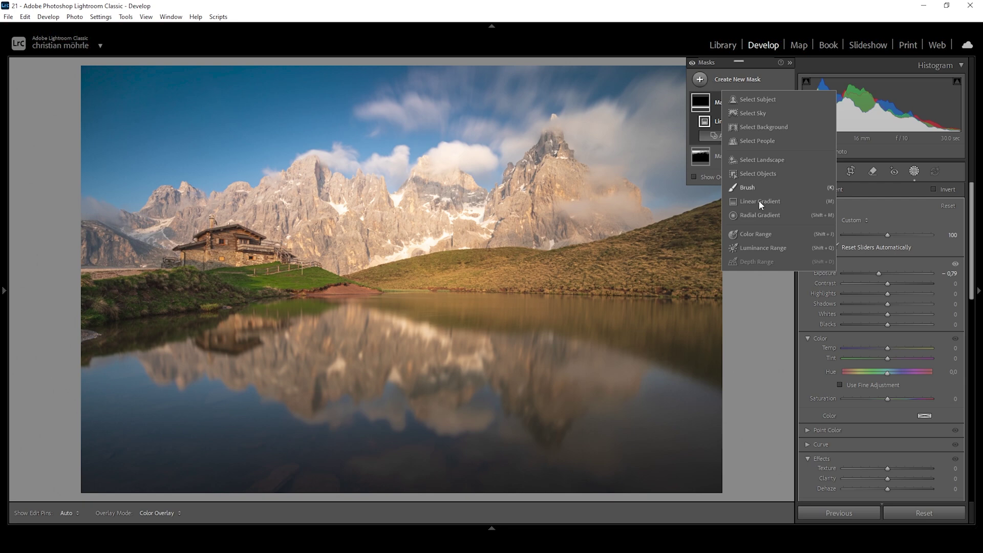
Create a sky Color Range mask and subtract a linear gradient across the top
left_click(763, 232)
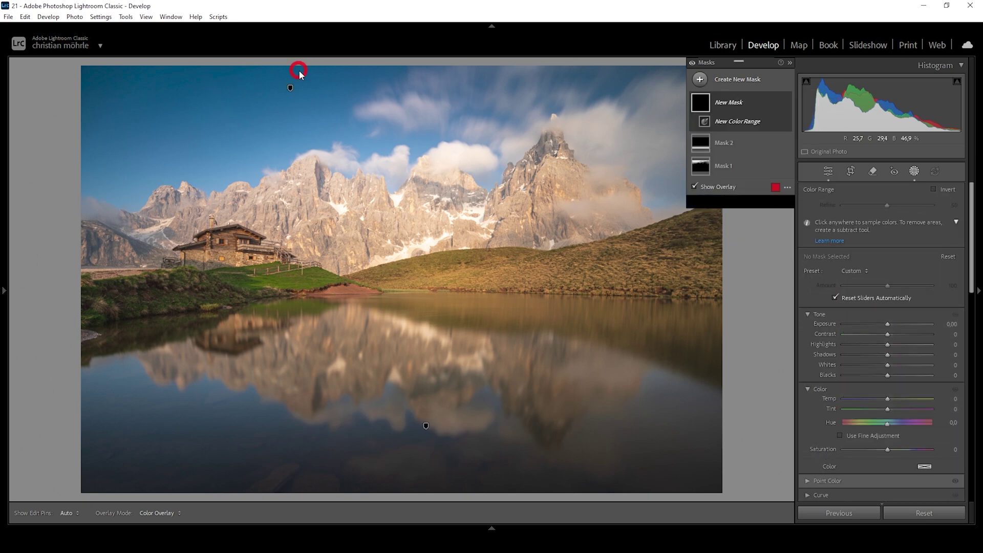
left_click(299, 69)
left_click(767, 137)
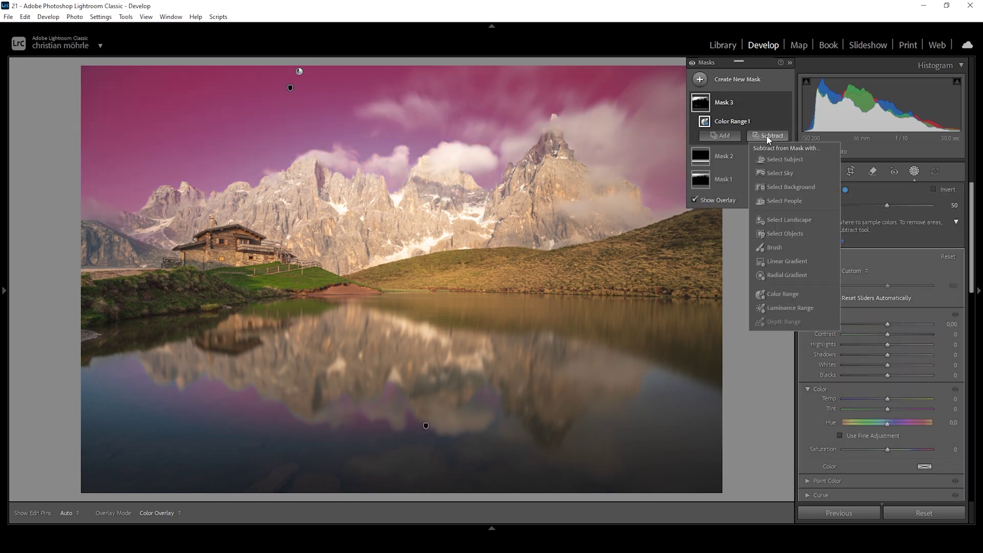
left_click(786, 262)
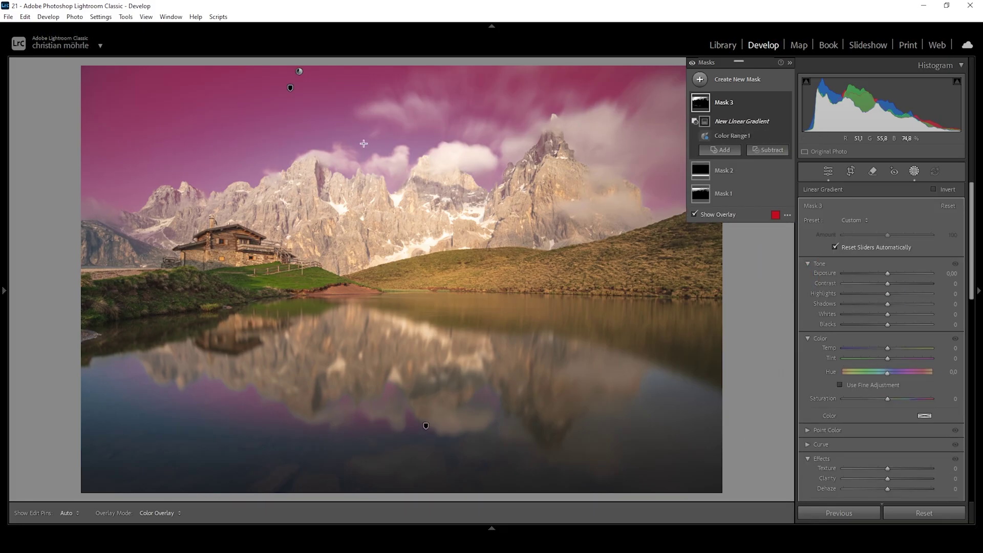
left_click_drag(363, 143, 363, 102)
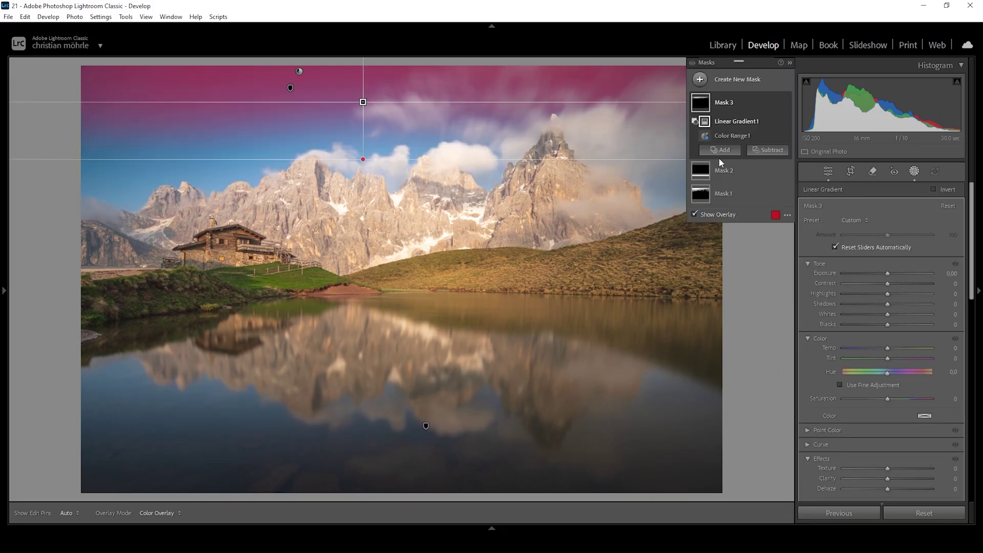
Set the top-sky mask's Exposure to -0.42 and move the gradient transition lower
left_click_drag(888, 273, 883, 275)
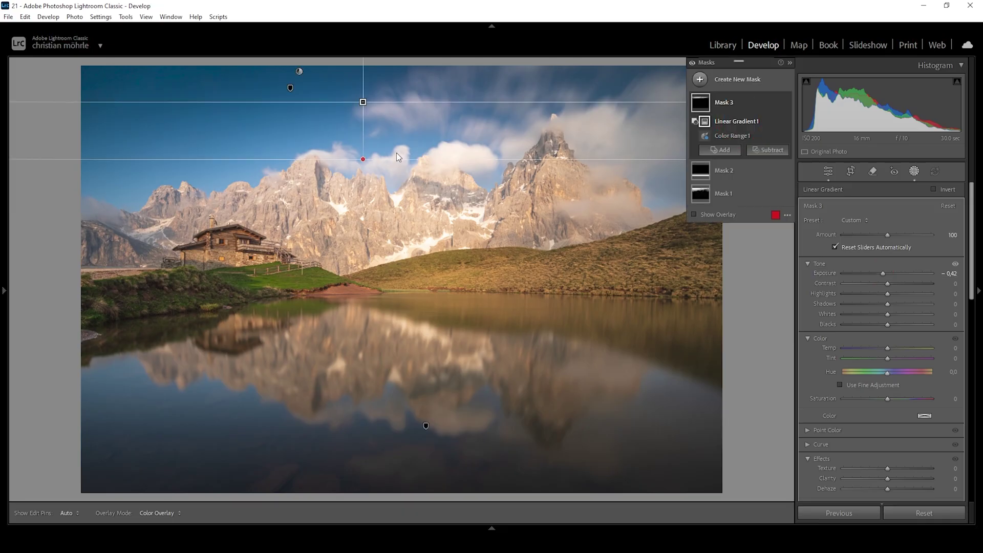
left_click_drag(366, 143, 364, 202)
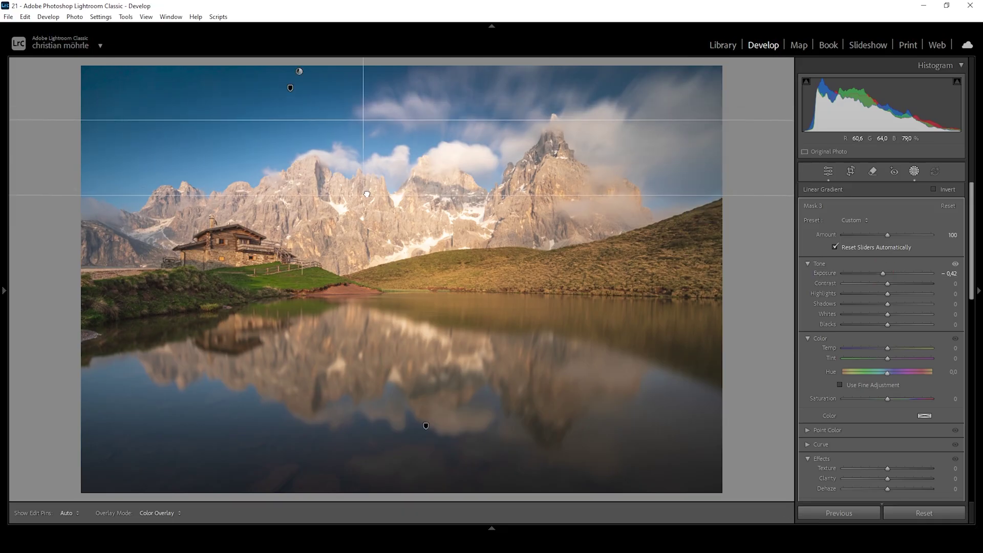
left_click_drag(363, 119, 364, 127)
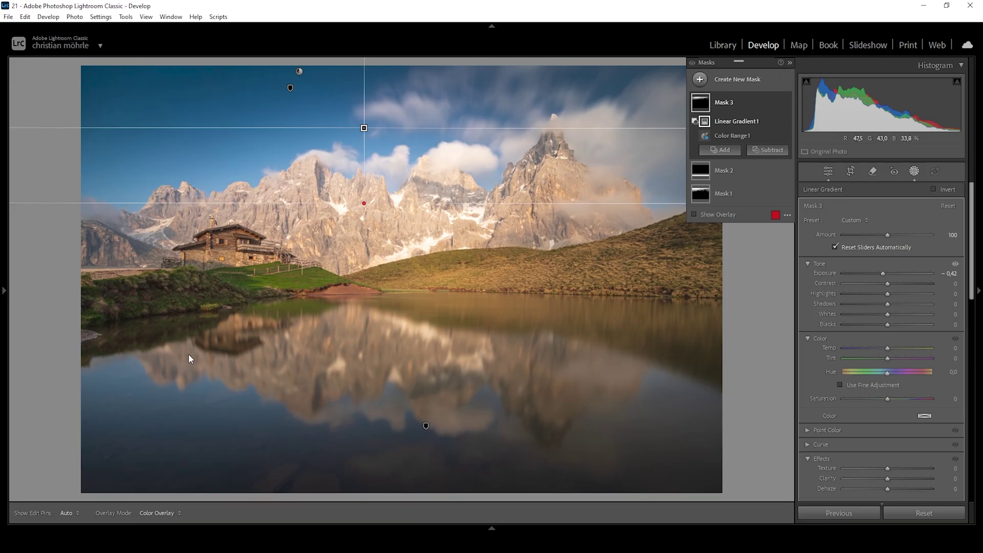
left_click(700, 79)
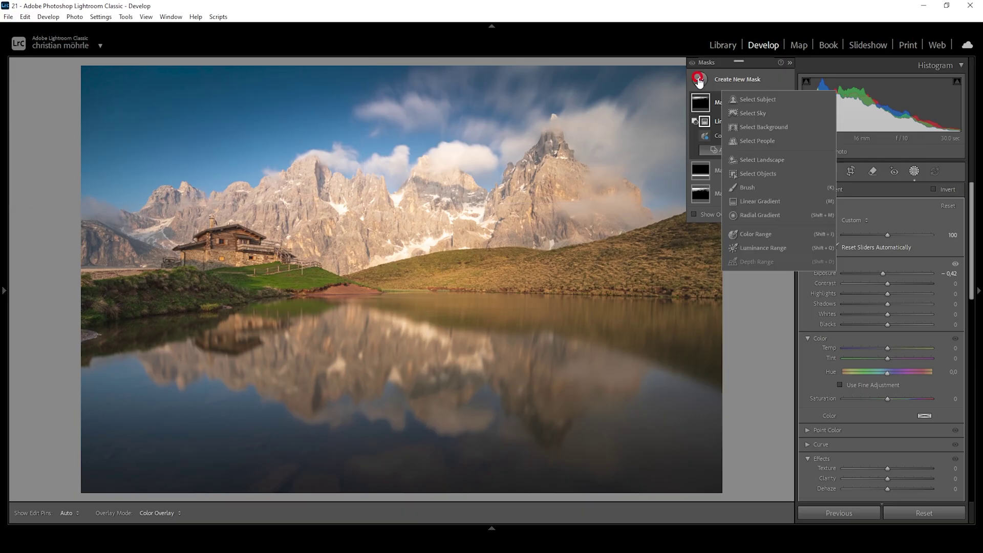
Build a lake mask from a linear gradient with a bottom-edge gradient subtracted
left_click(765, 201)
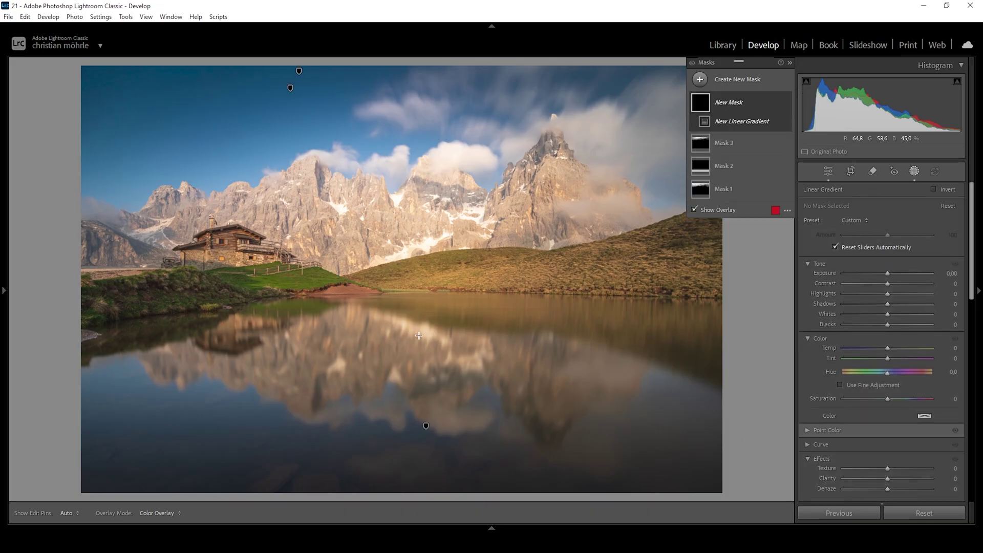
mouse_move(419, 318)
left_mouse_down()
mouse_move(423, 280)
mouse_move(419, 338)
left_mouse_up()
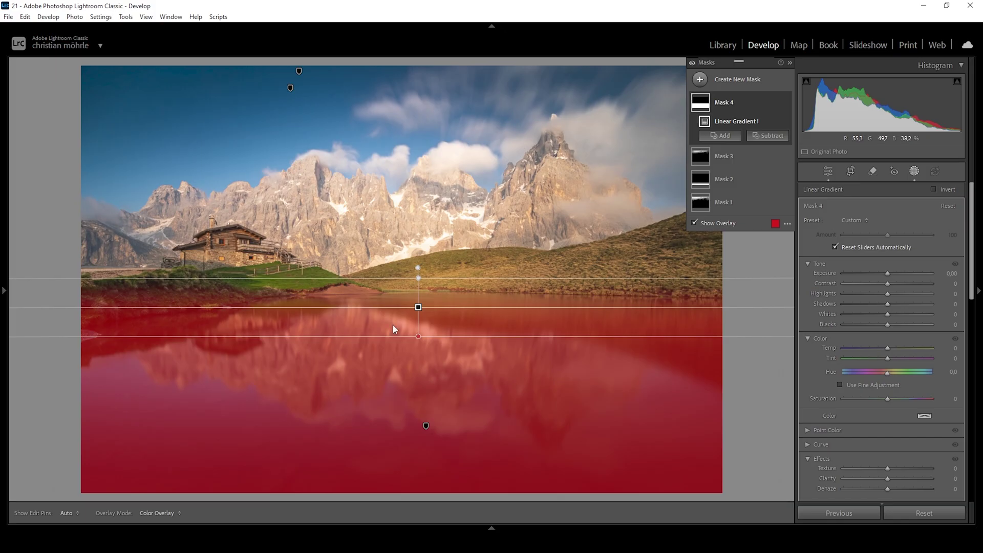
left_click(769, 136)
left_click(781, 262)
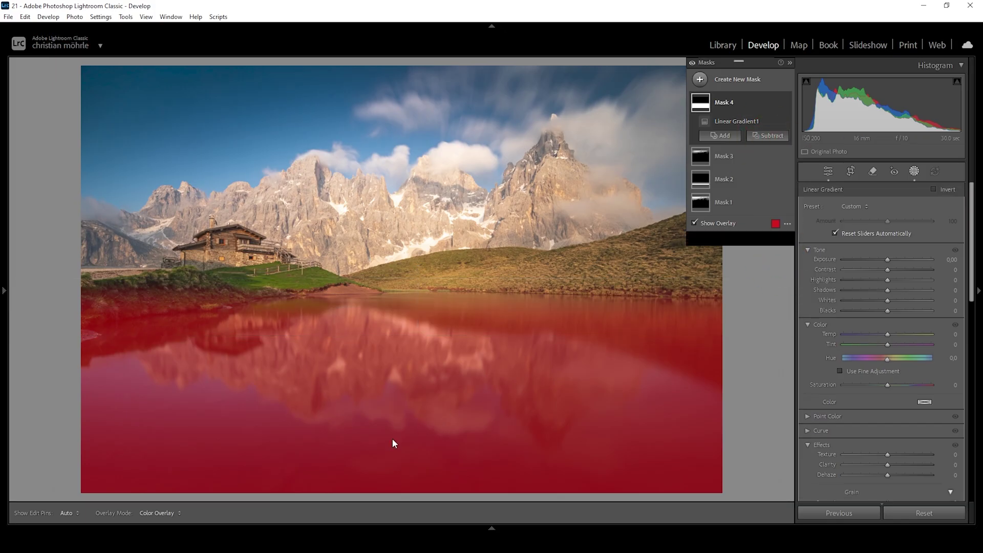
left_click_drag(374, 454, 374, 339)
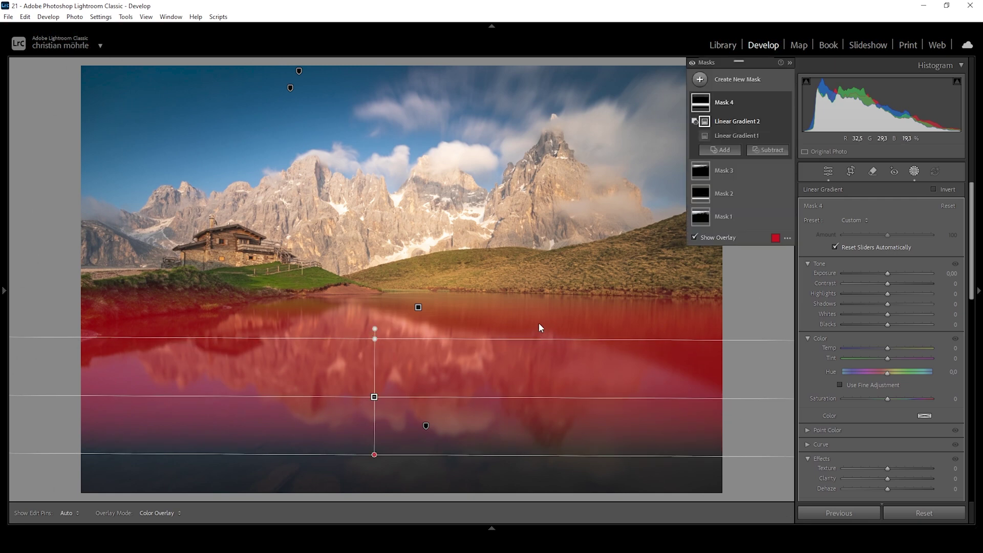
Hide the mask overlay and set the lake mask's Texture to 67 and Clarity to 19
left_click(695, 237)
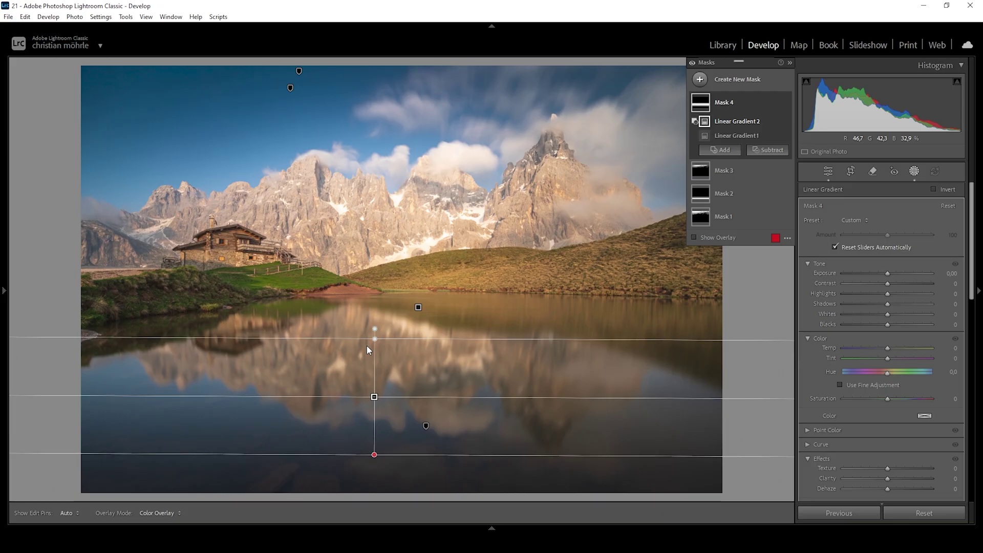
left_click_drag(888, 469, 896, 470)
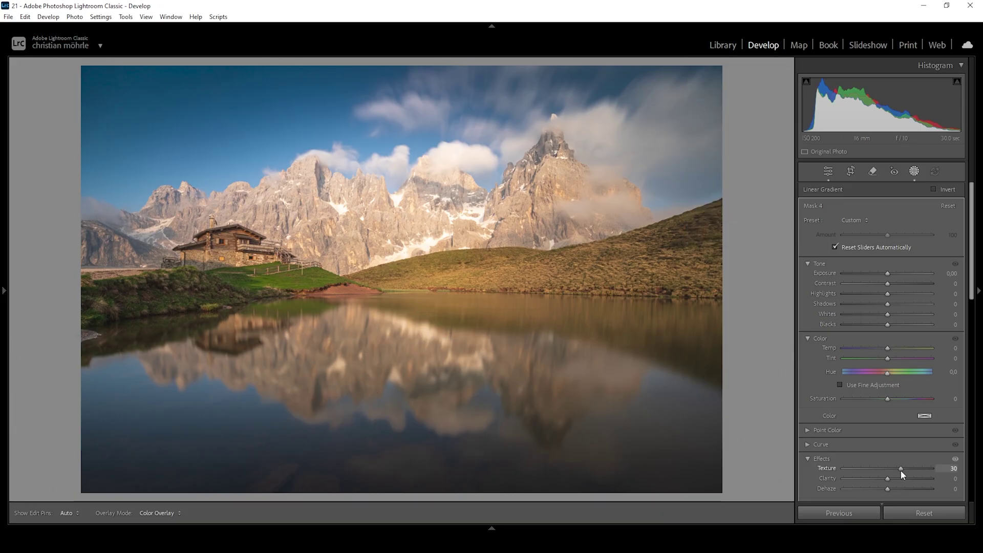
left_click_drag(917, 476, 897, 482)
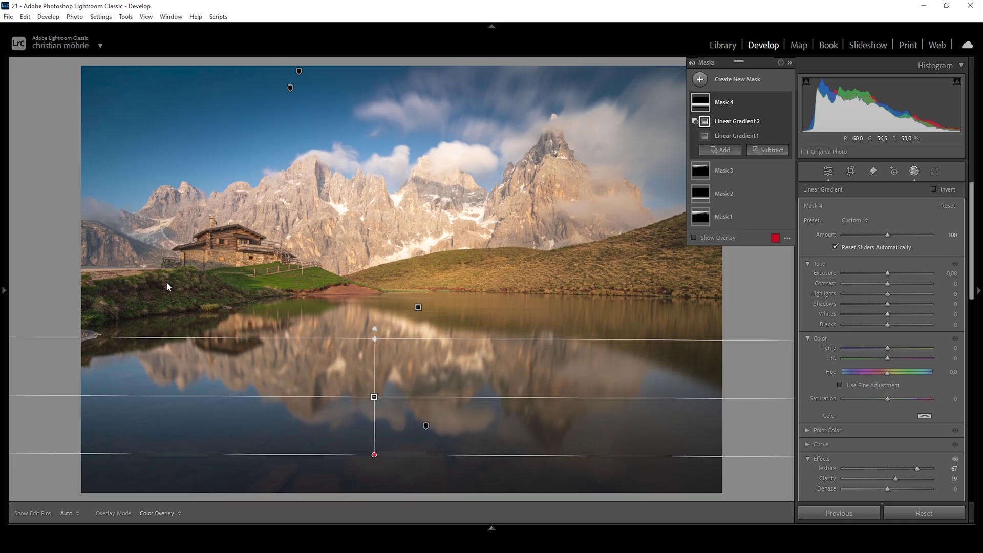
Create a Select Objects mask by drawing a box around the mountain hut
left_click(768, 81)
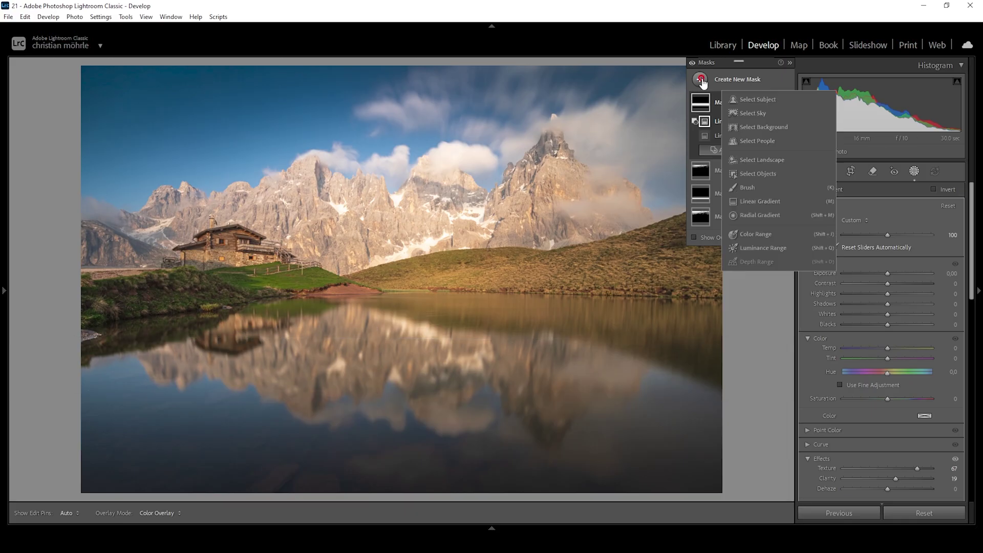
left_click(770, 175)
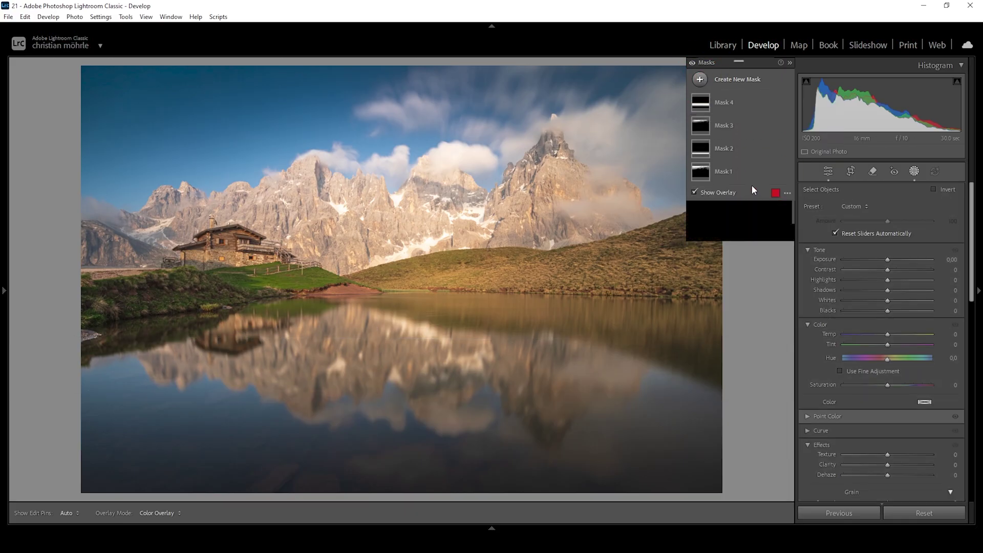
left_click(844, 207)
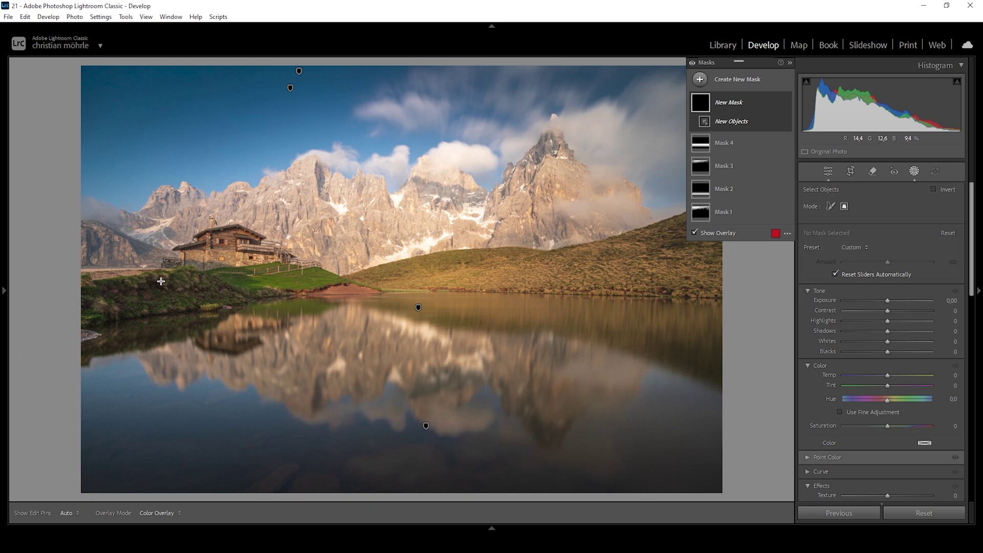
left_click_drag(164, 282, 307, 204)
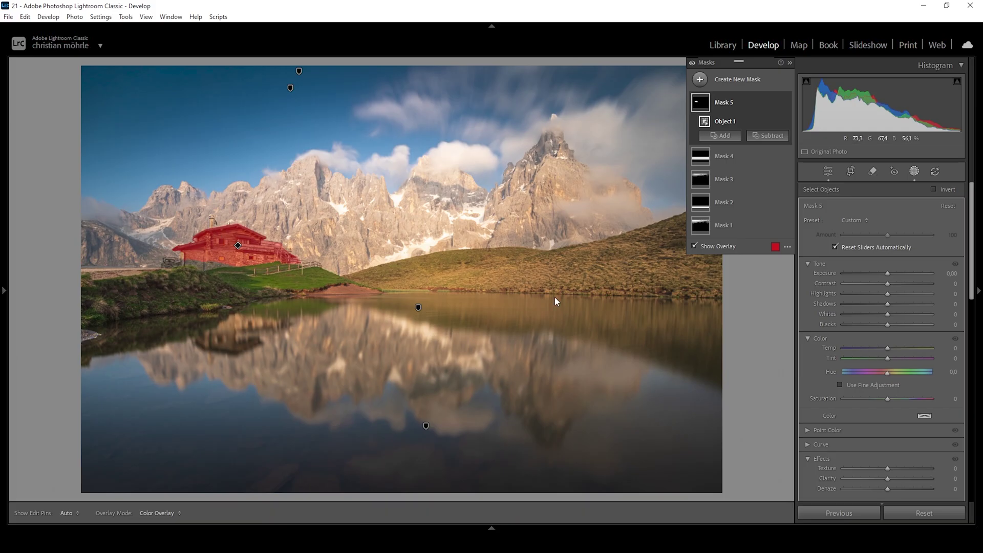
Give the hut mask Exposure 0.33, Contrast 24 and Temp -7
left_click_drag(890, 271, 892, 270)
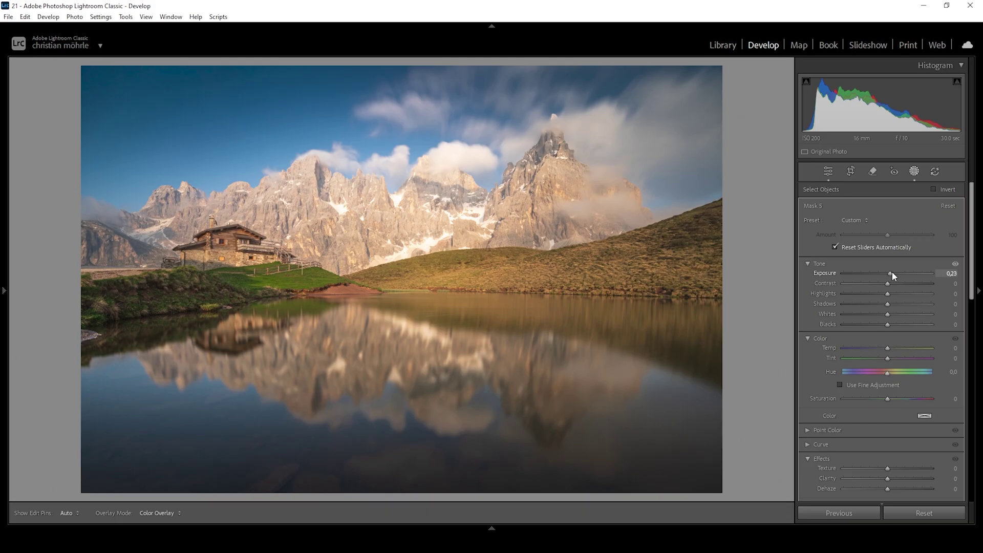
left_click_drag(892, 272, 899, 286)
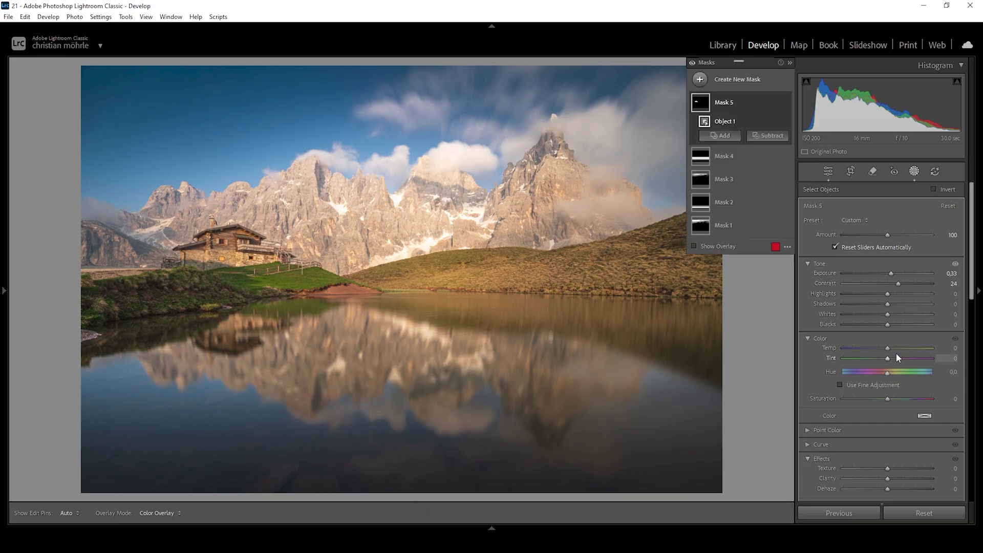
left_click_drag(888, 352, 886, 353)
Create a Select Landscape mask with Mountains ticked
left_click(699, 80)
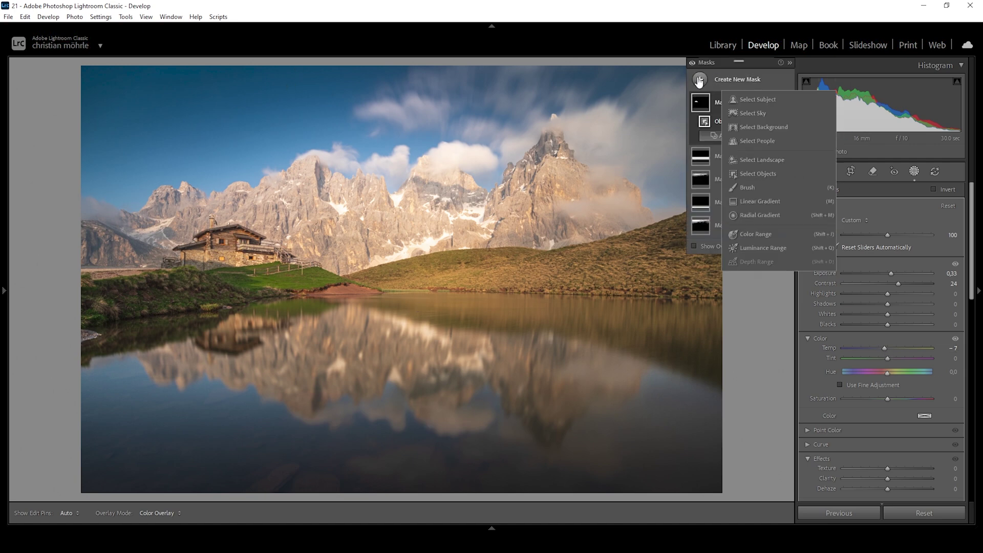
left_click(786, 160)
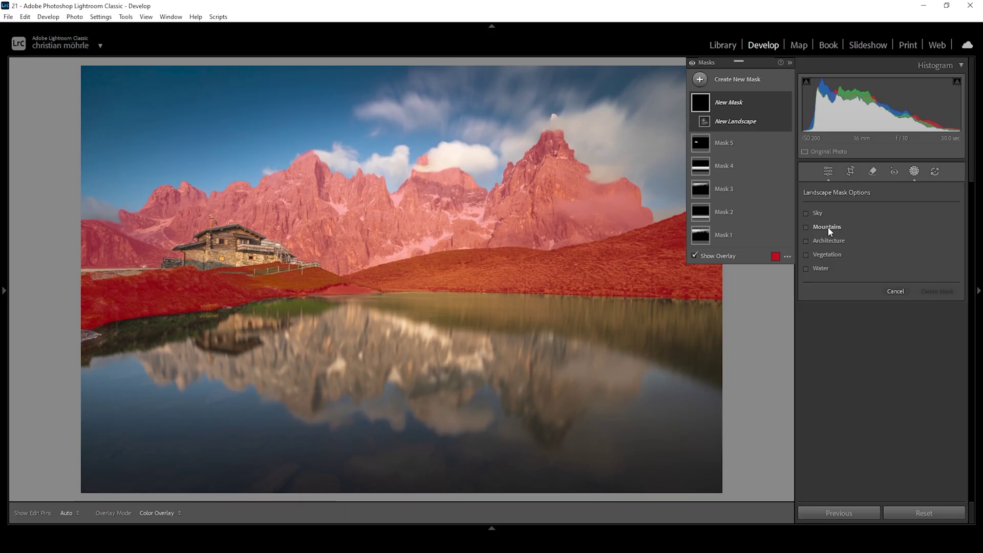
left_click(829, 227)
left_click(937, 293)
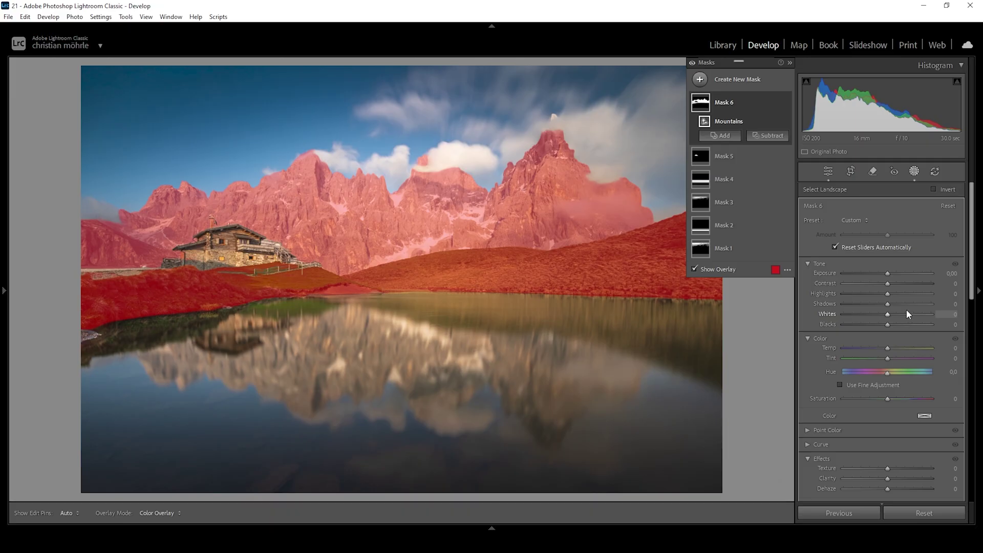
Subtract a Select Landscape Vegetation area from the mountains mask
left_click(767, 136)
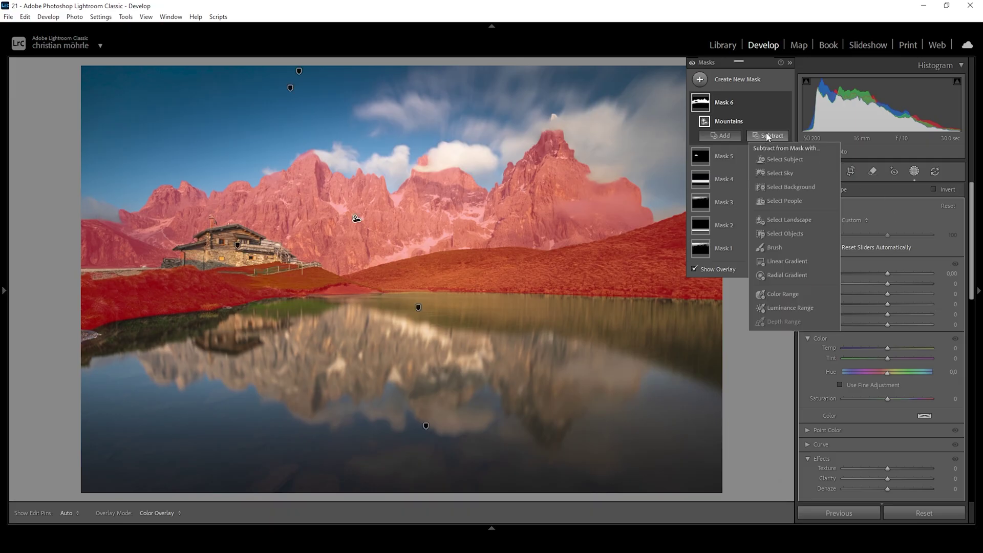
left_click(793, 219)
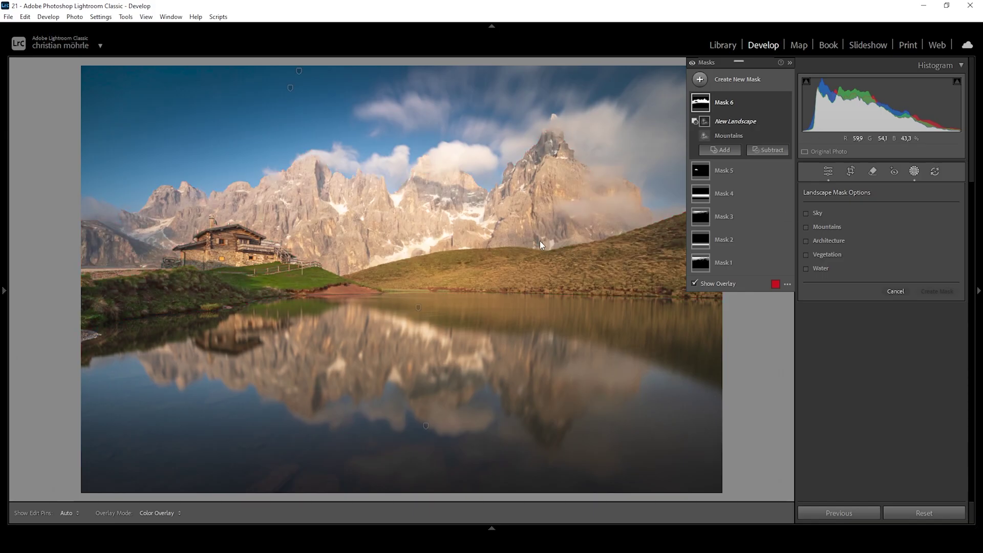
left_click(836, 257)
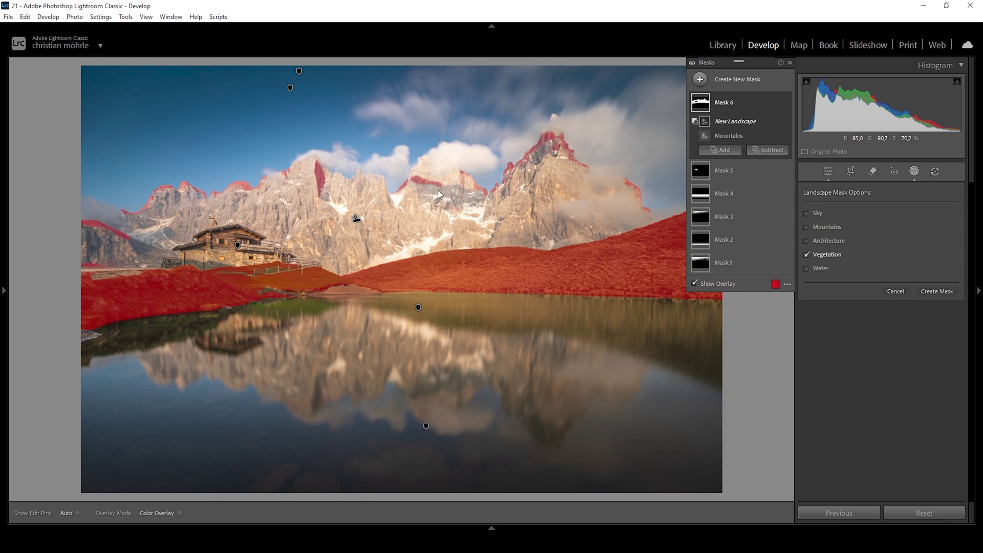
left_click(949, 292)
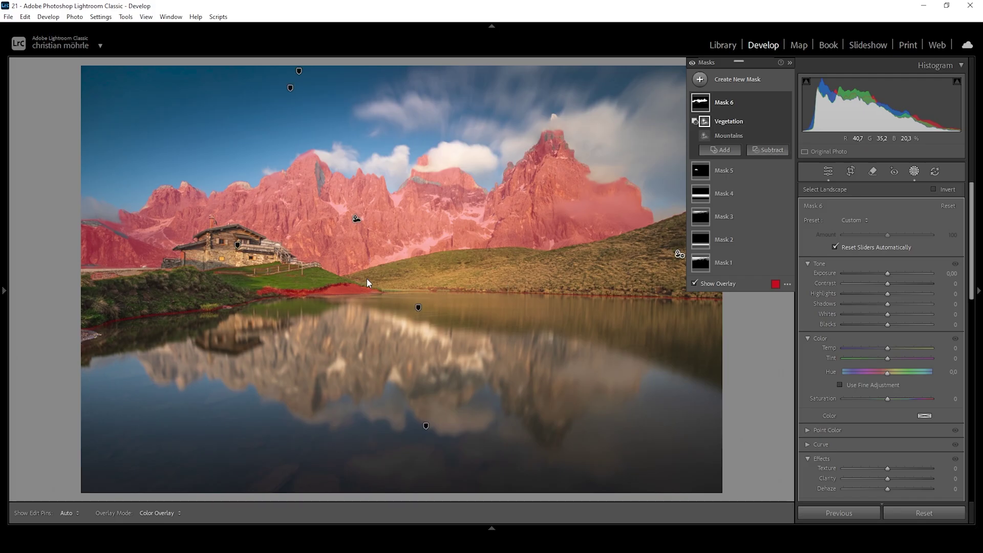
left_click(762, 152)
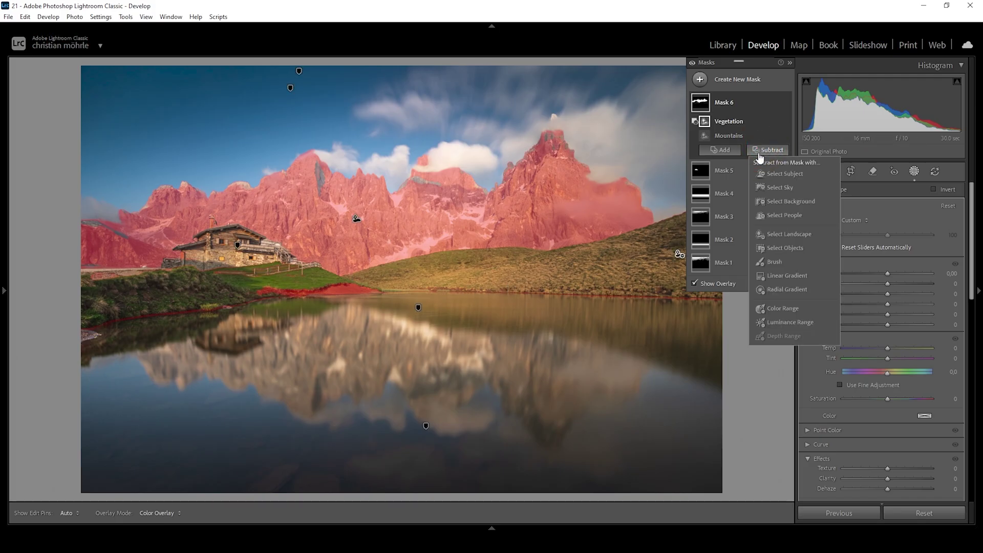
Refine the mountain mask by erasing the grass and shoreline and brushing in the gap
left_click(774, 261)
left_click_drag(295, 289, 198, 312)
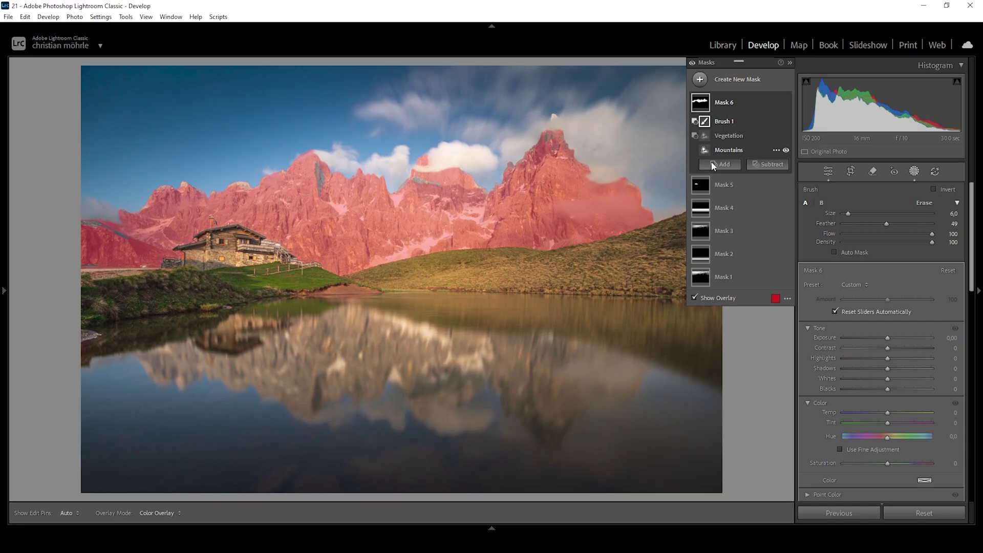
left_click(719, 163)
left_click(725, 276)
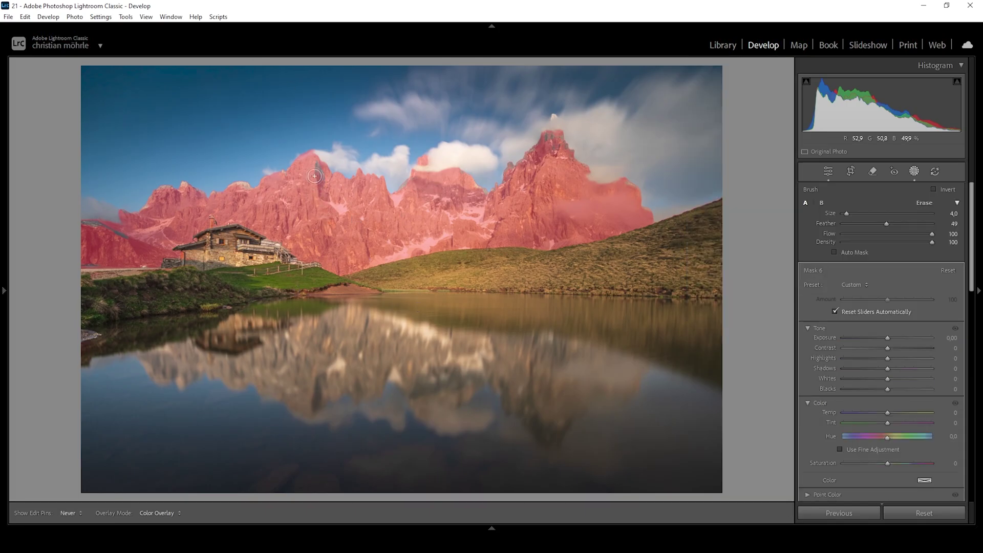
left_click_drag(319, 201, 317, 168)
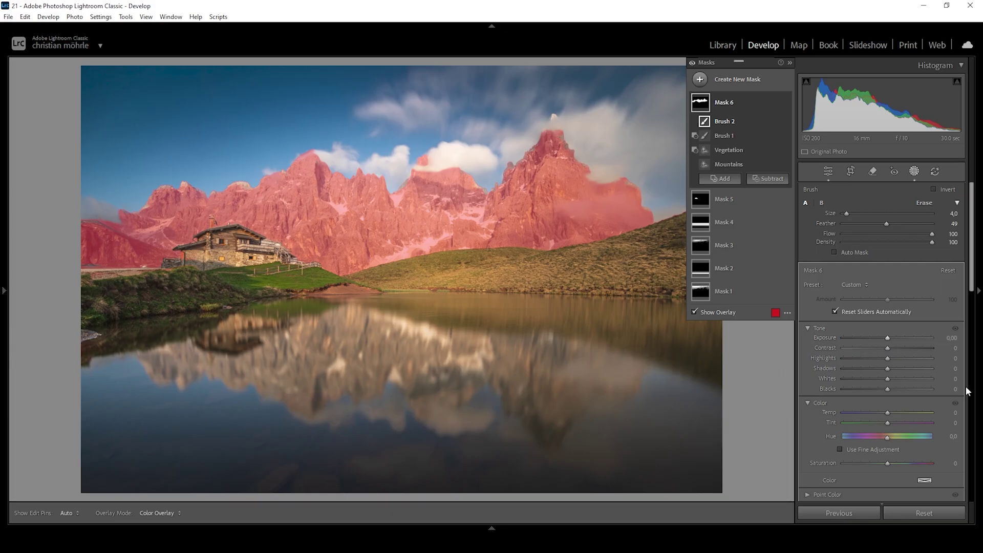
Give the mountain mask Contrast +30, Highlights −30 and Temperature −8
key("shift+w")
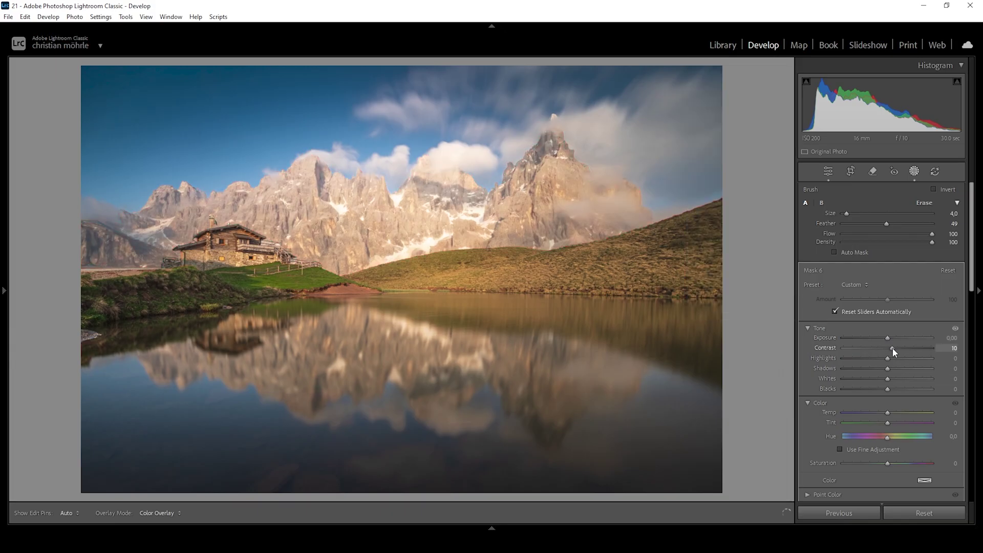
left_click_drag(889, 352, 902, 352)
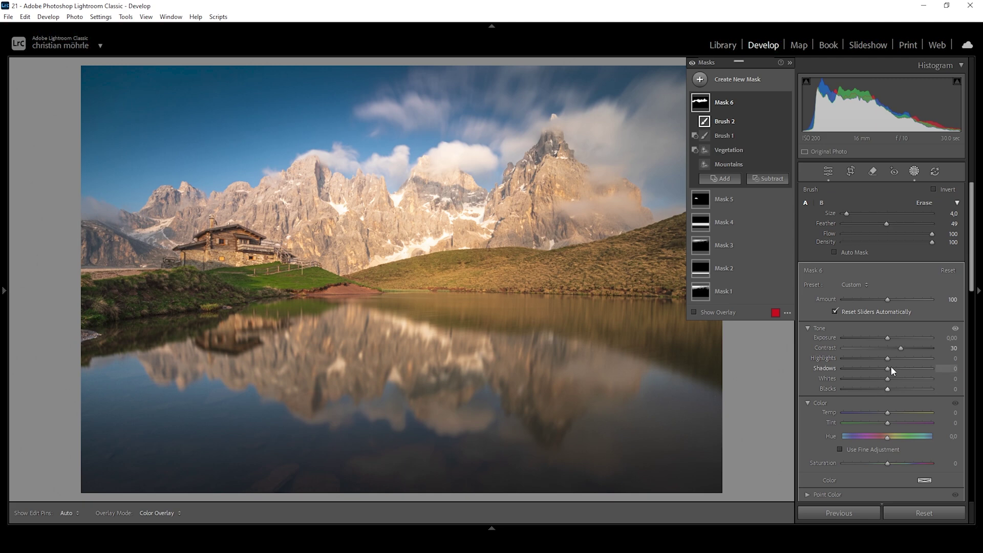
left_click(887, 358)
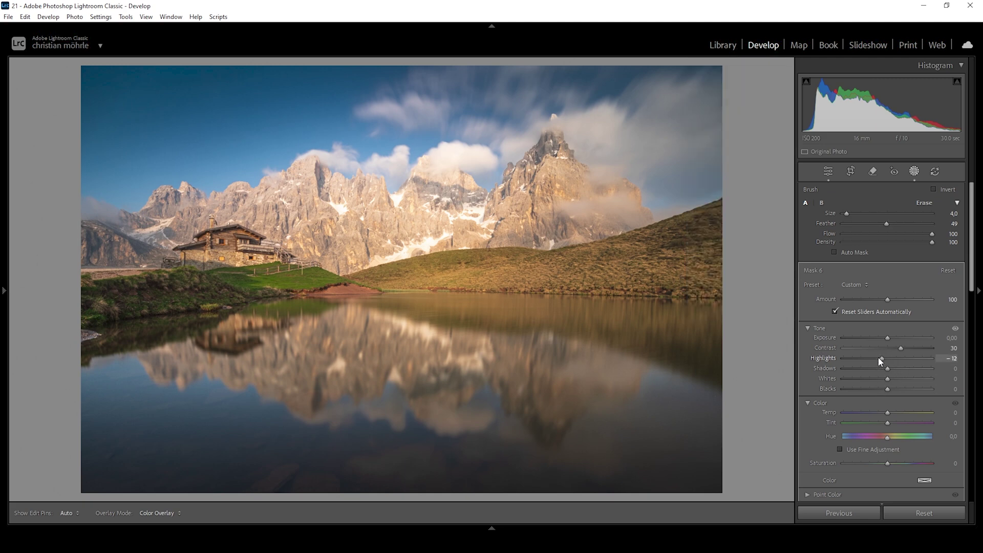
left_click_drag(881, 360, 873, 361)
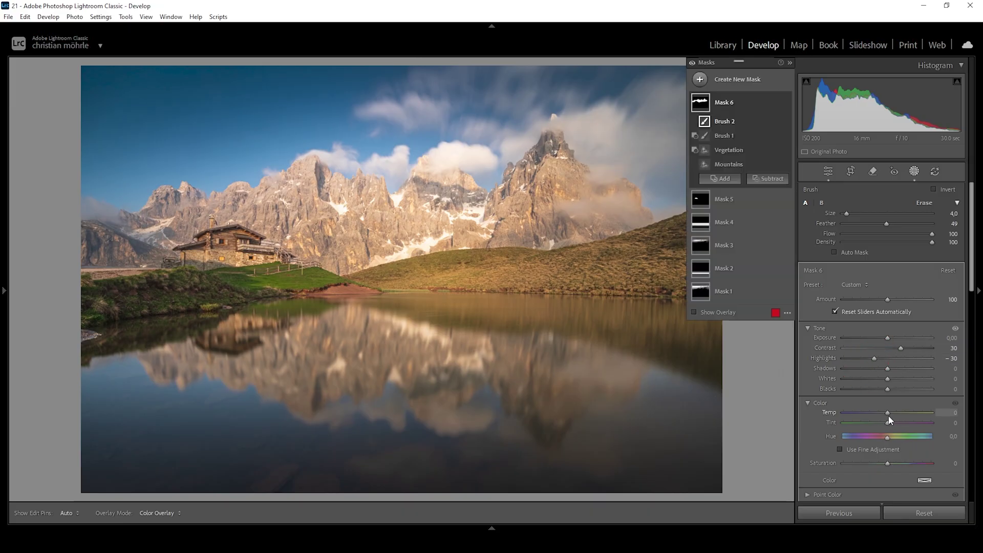
left_click_drag(890, 414, 887, 417)
mouse_move(400, 307)
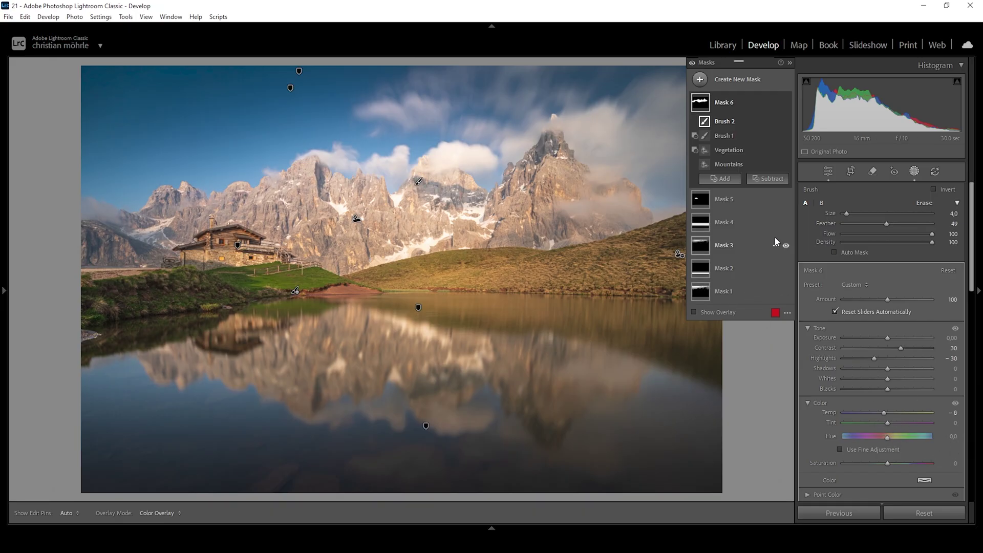
Create a Color Range mask from the sampled sky colour with Exposure −0.33
left_click(699, 78)
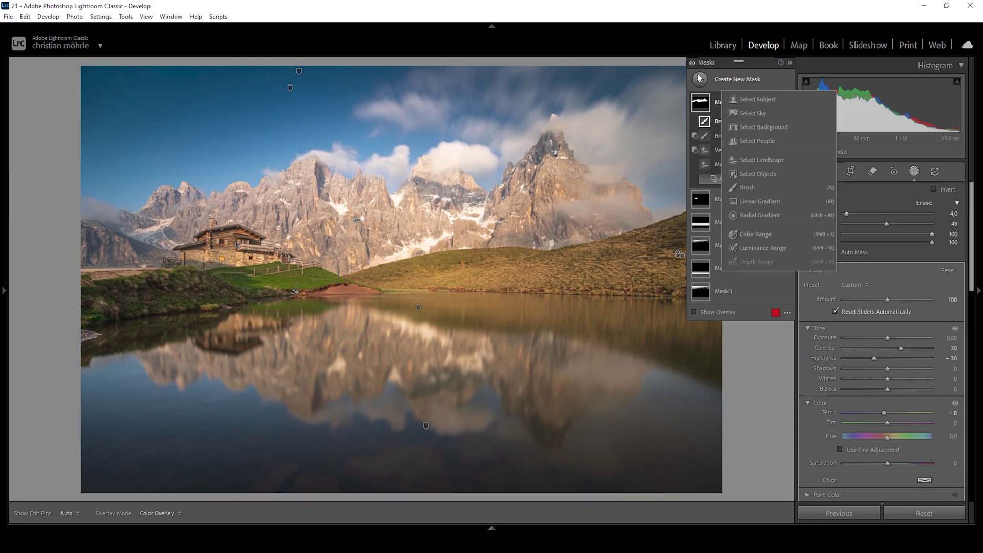
left_click(756, 233)
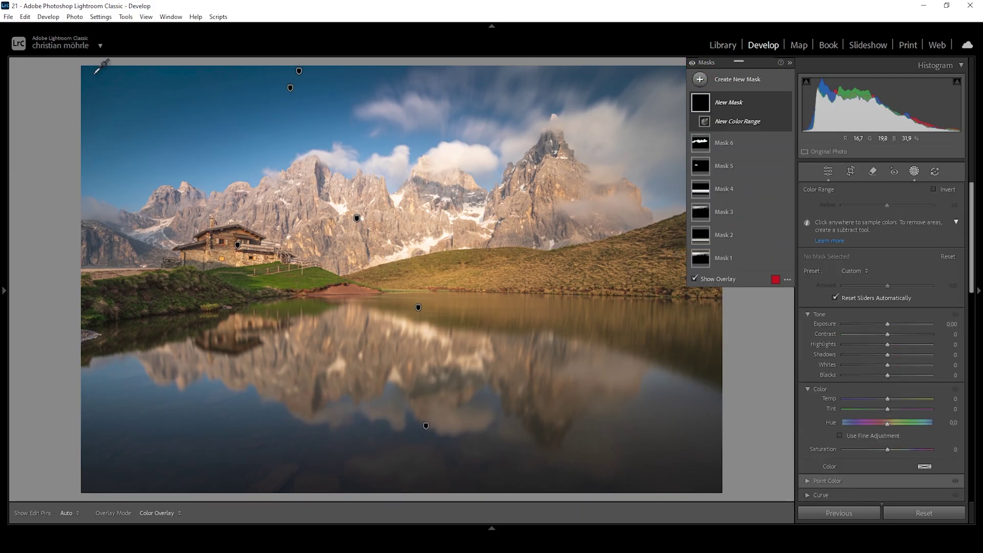
left_click(91, 76)
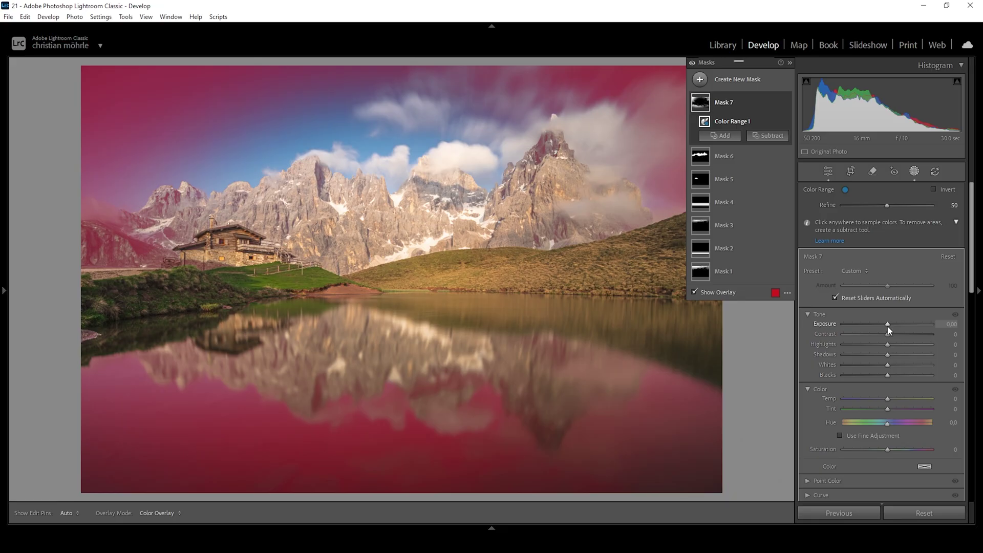
left_click_drag(888, 331, 884, 327)
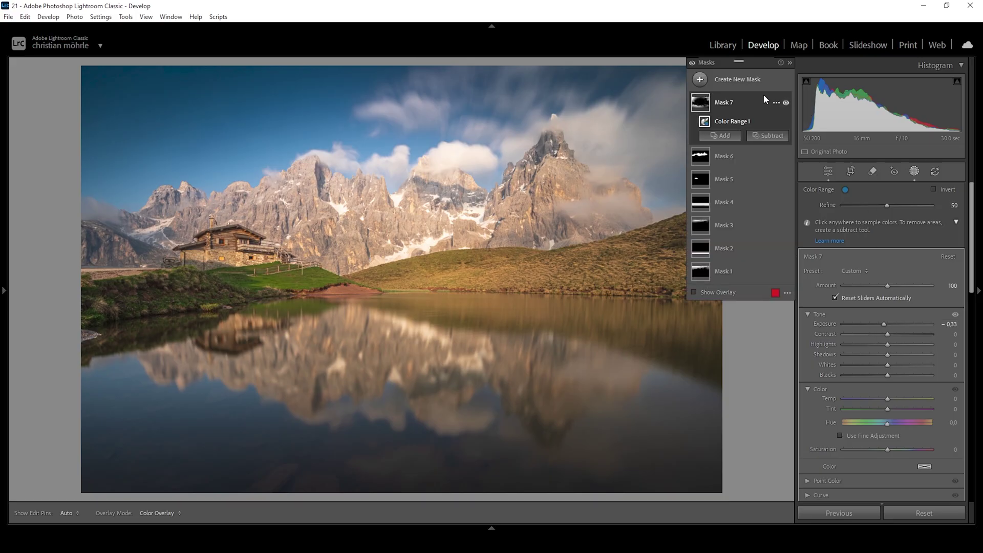
left_click(693, 65)
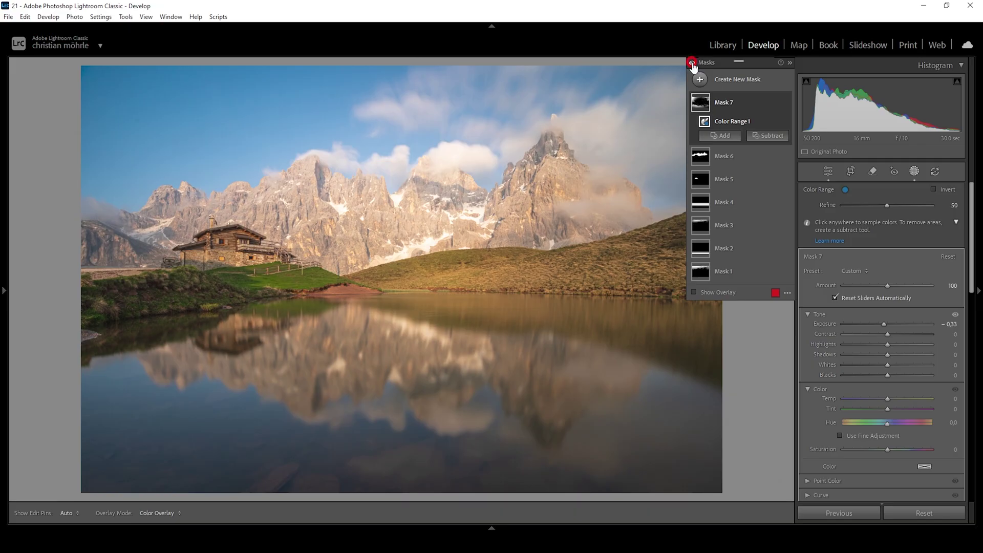
left_click(693, 65)
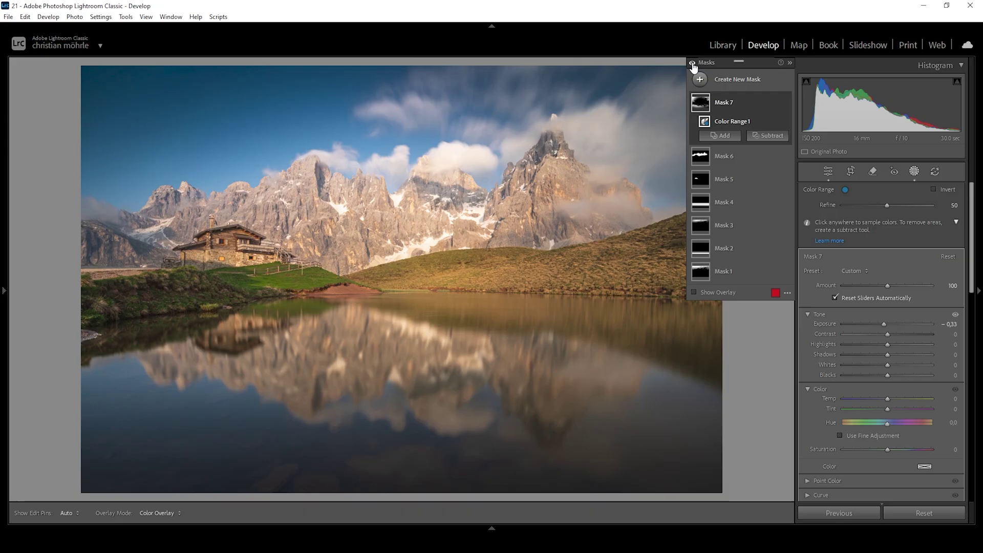
left_click(692, 63)
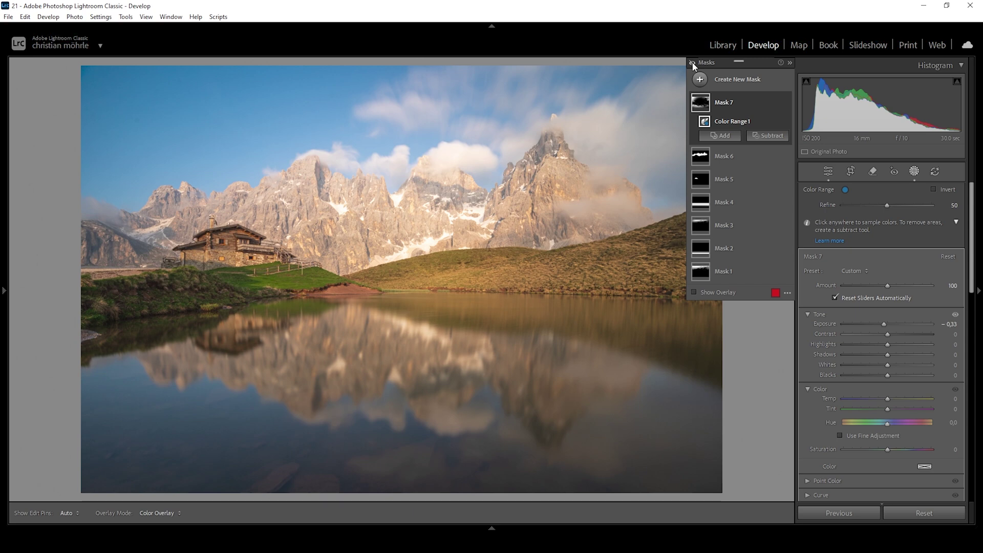
left_click(692, 64)
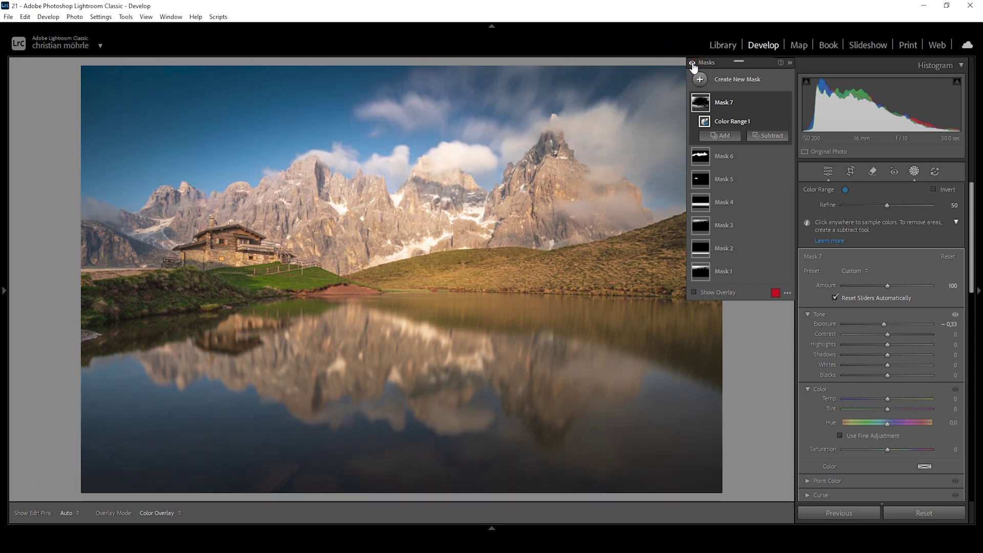
Compare the mask adjustments on and off, exit masking, and switch from Basic to Color Mixer
left_click(692, 64)
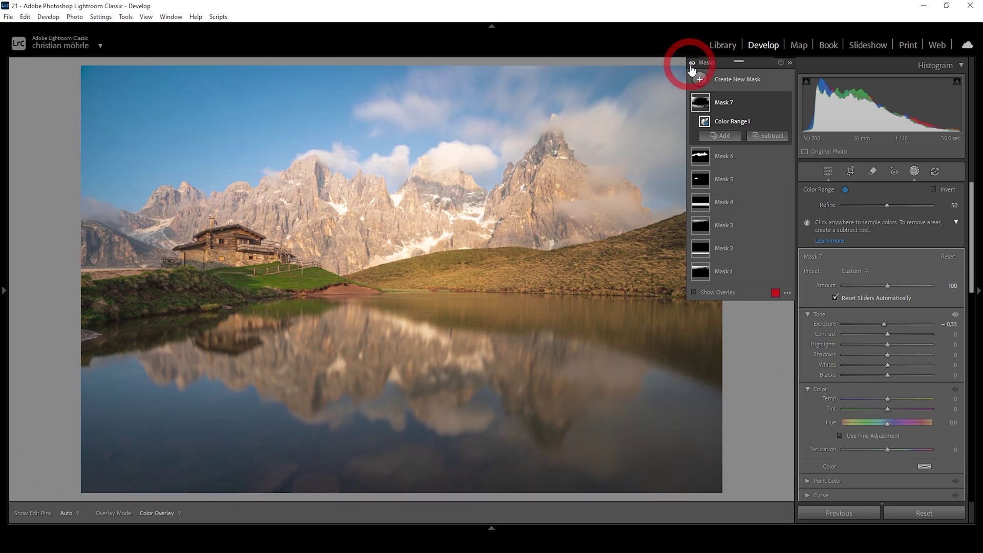
left_click(692, 63)
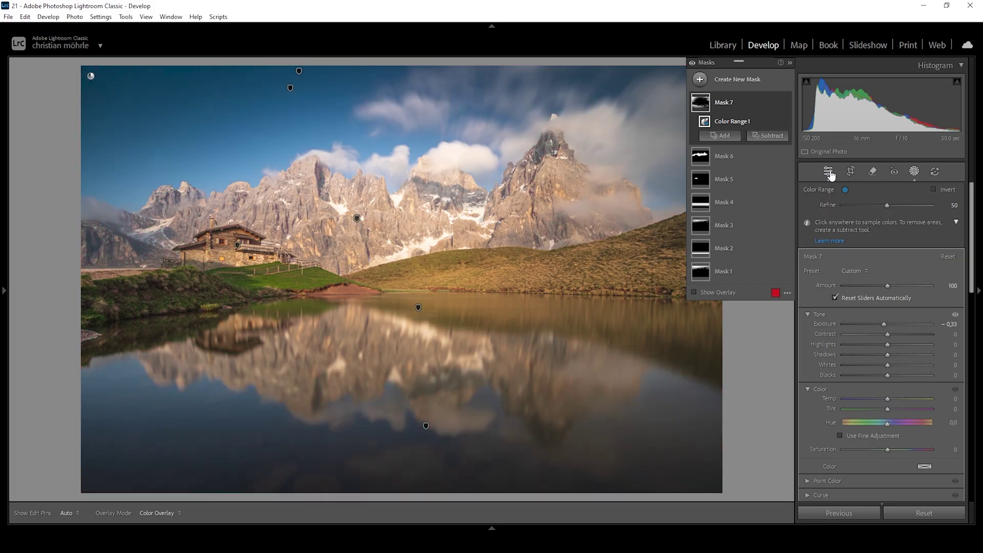
left_click(828, 171)
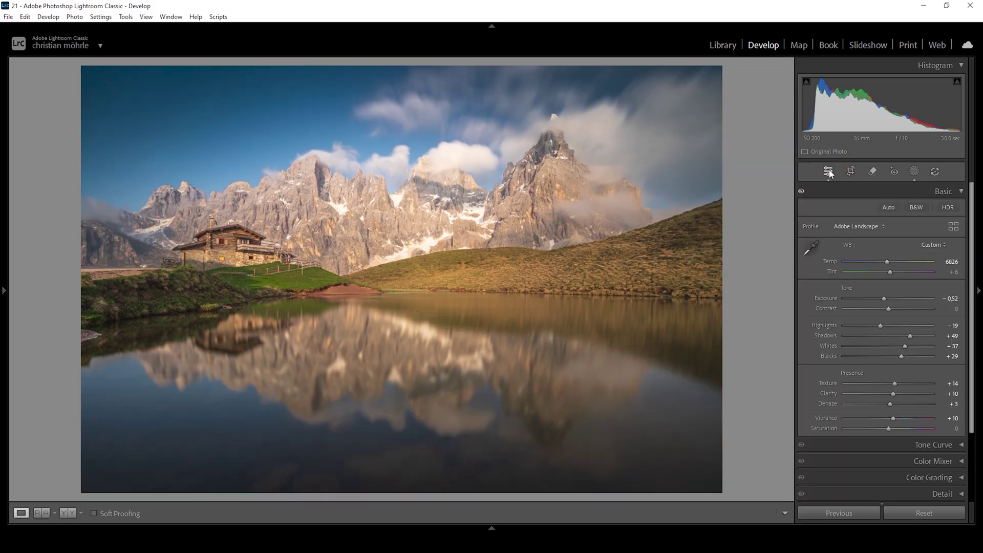
left_click(949, 192)
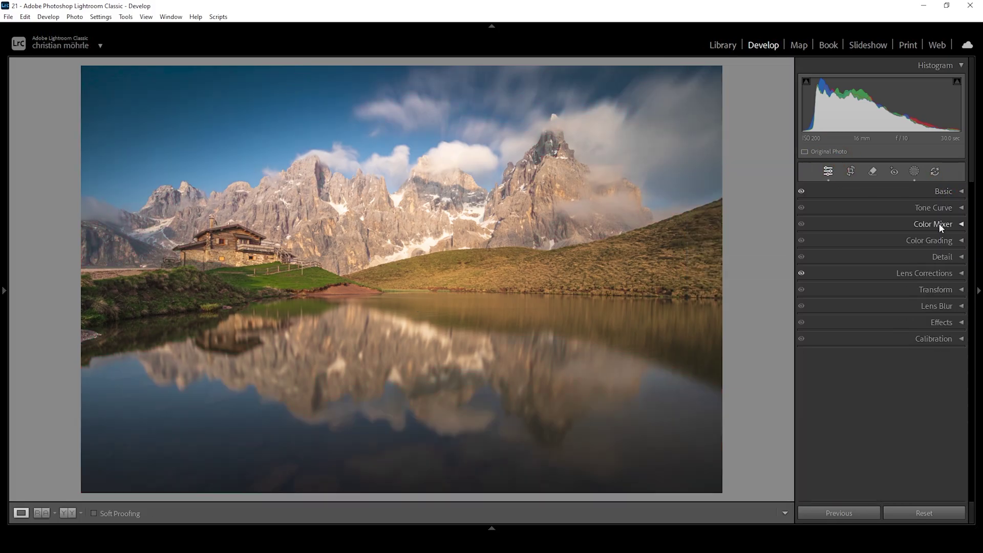
left_click(940, 224)
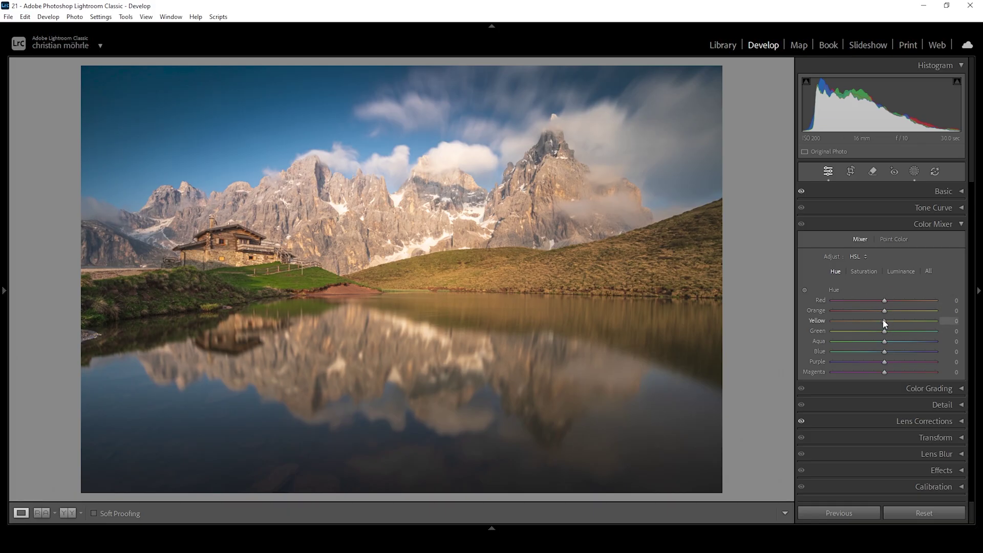
Set the Color Mixer Yellow hue to −61 and Orange hue to −20
left_click_drag(885, 323, 873, 324)
left_click_drag(873, 323, 850, 324)
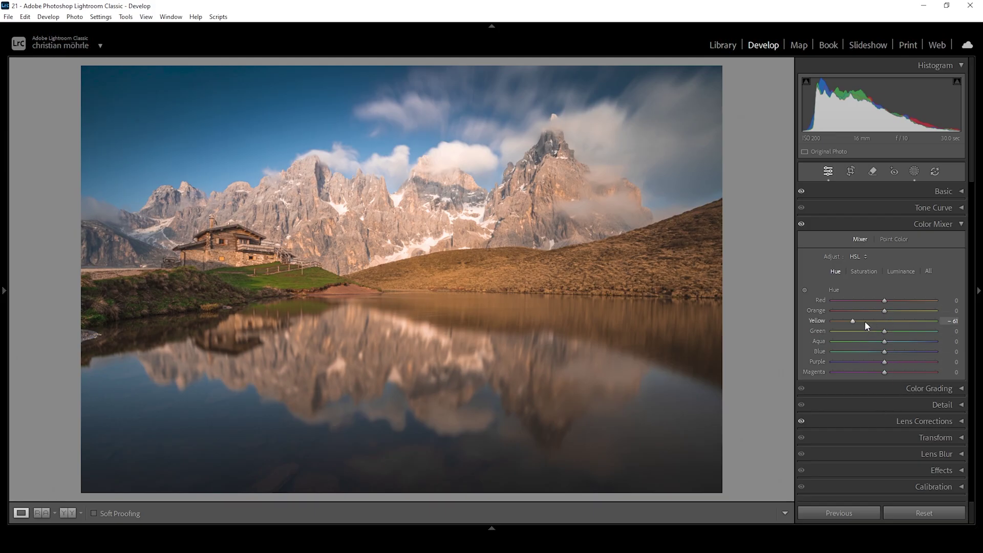
left_click_drag(885, 314, 881, 312)
left_click_drag(880, 314, 873, 316)
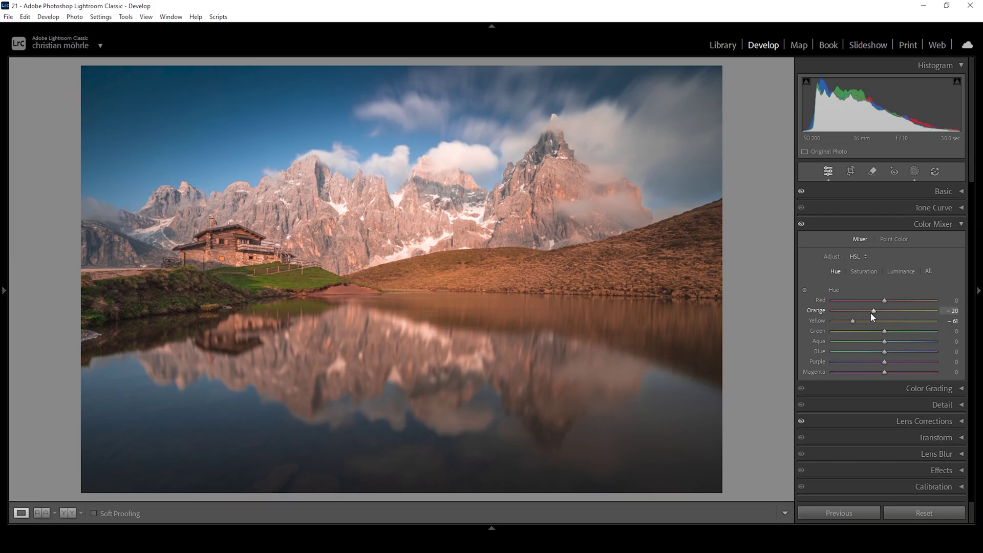
left_click(864, 274)
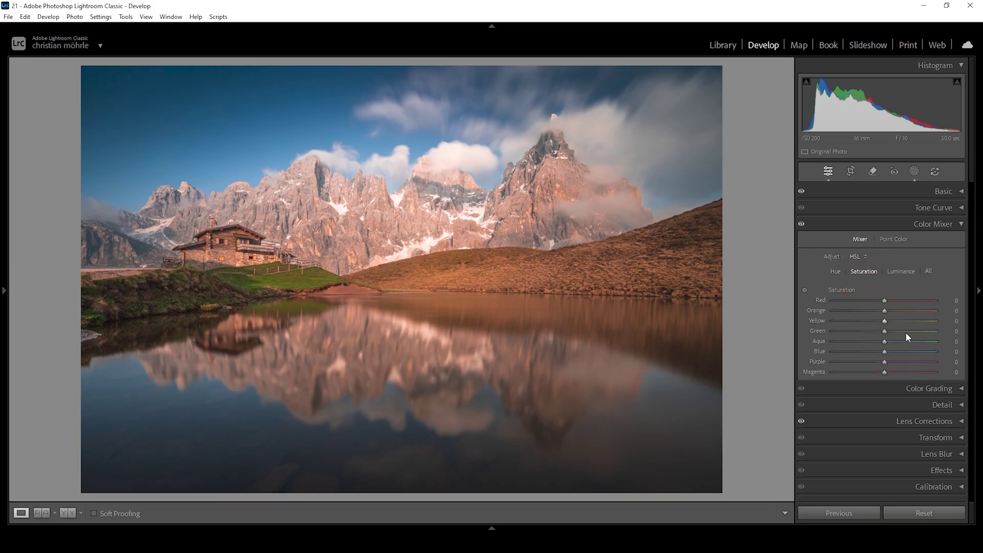
Set Orange saturation +38, Yellow luminance +9 and Blue luminance −8, then collapse the mixer
left_click_drag(885, 310, 904, 312)
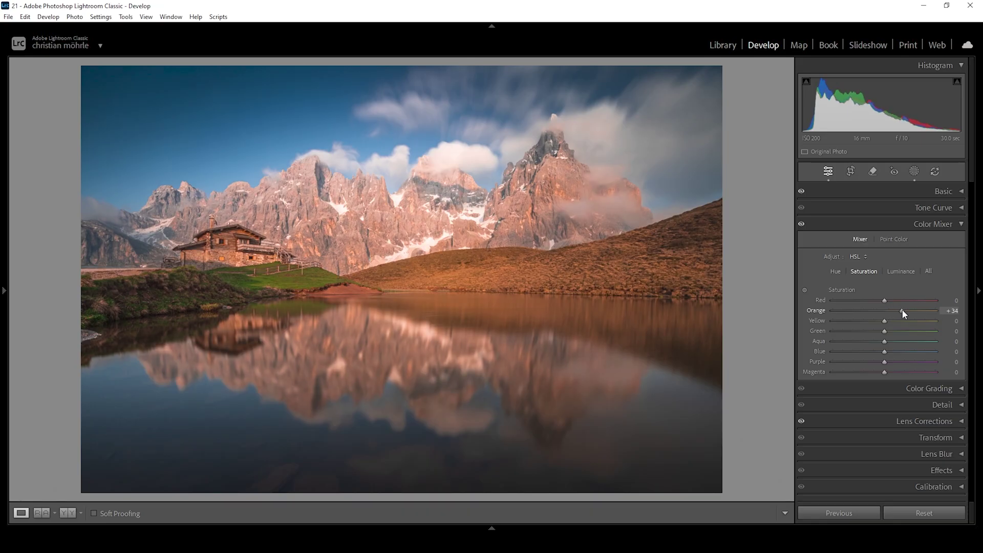
left_click_drag(904, 311, 905, 311)
left_click(904, 272)
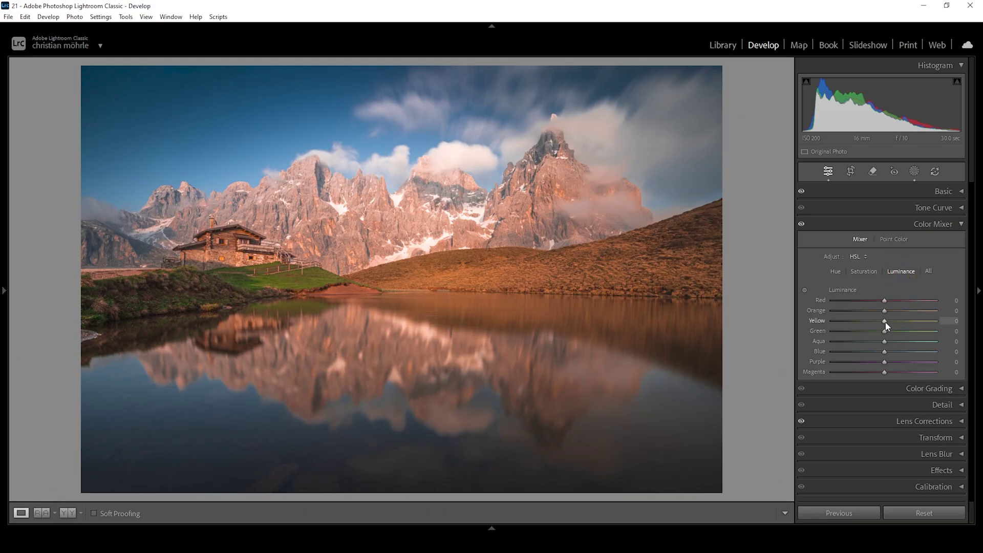
left_click_drag(885, 320, 891, 319)
left_click_drag(891, 323, 889, 324)
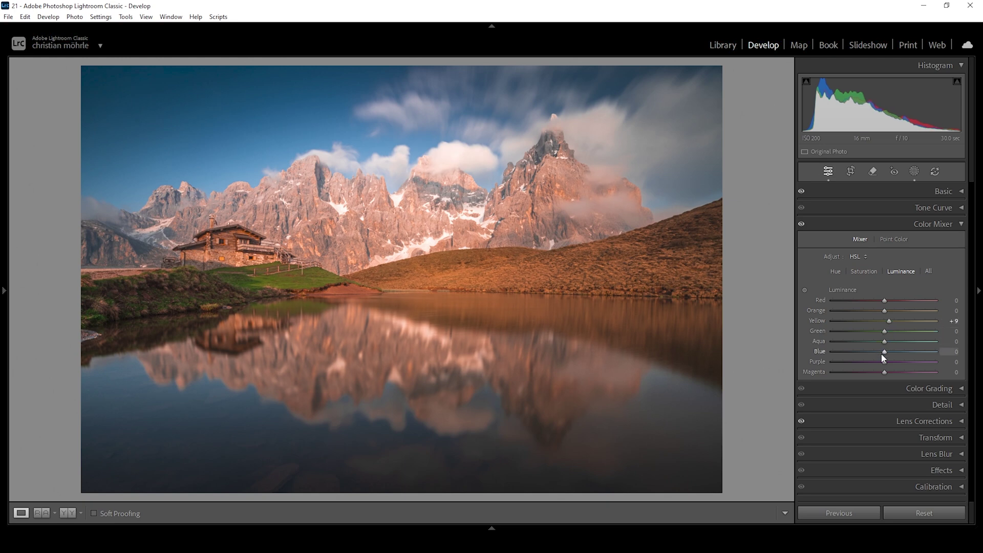
left_click_drag(885, 353, 880, 354)
left_click(880, 355)
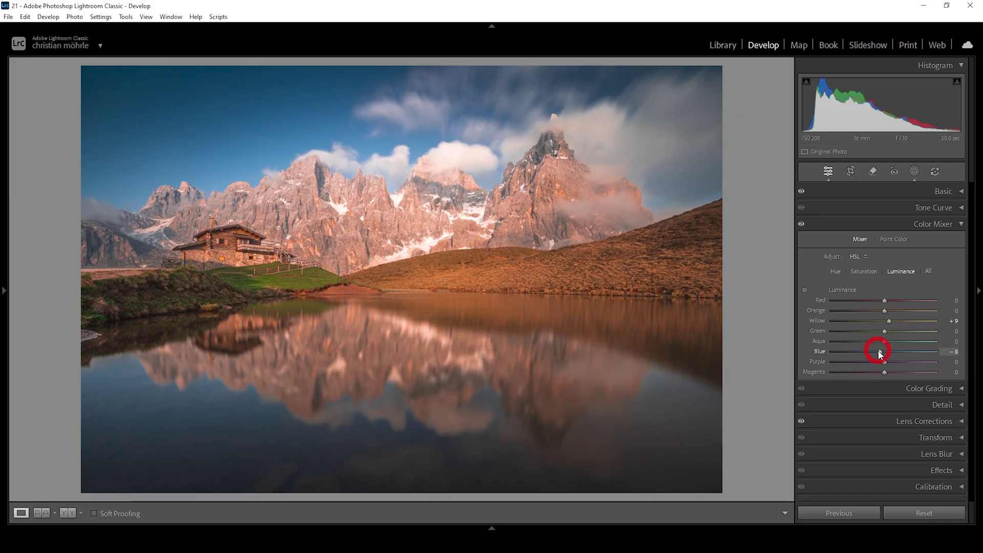
left_click(933, 222)
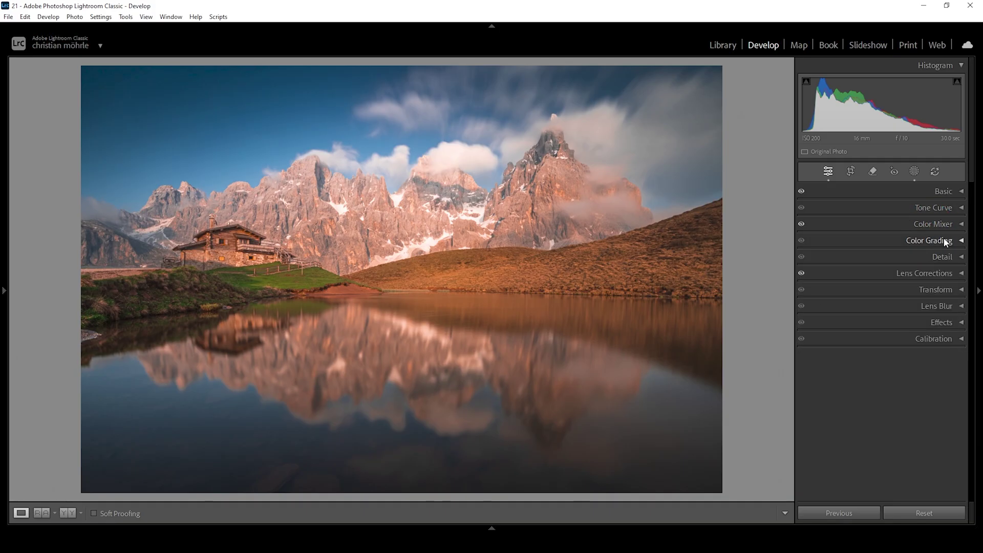
Give the Color Grading highlights a warm tint with added saturation
left_click(945, 241)
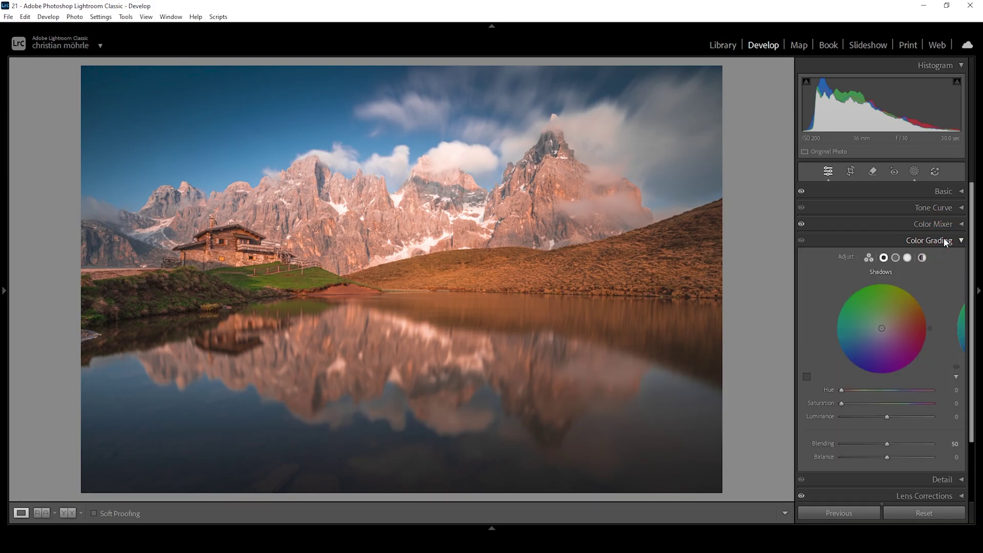
left_click(907, 258)
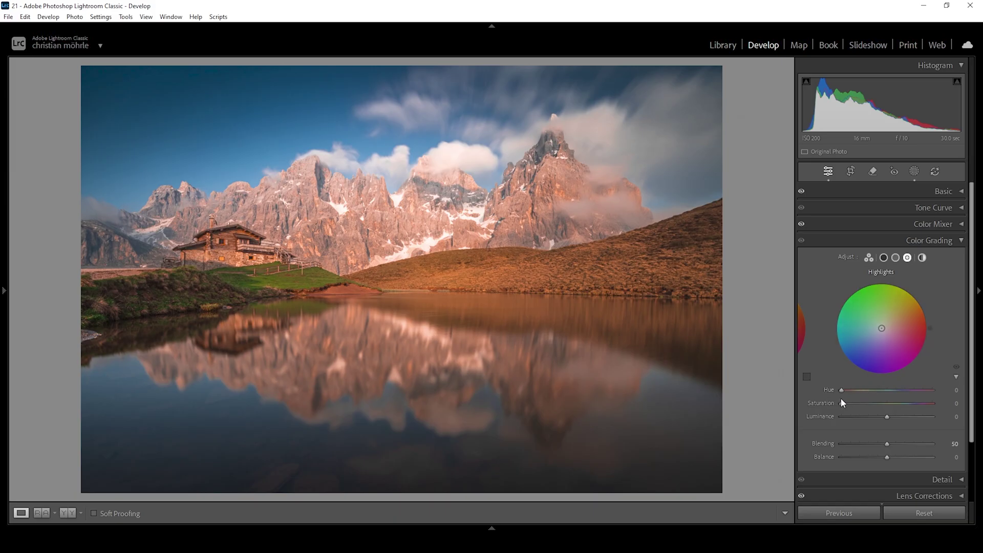
left_click_drag(842, 389, 851, 394)
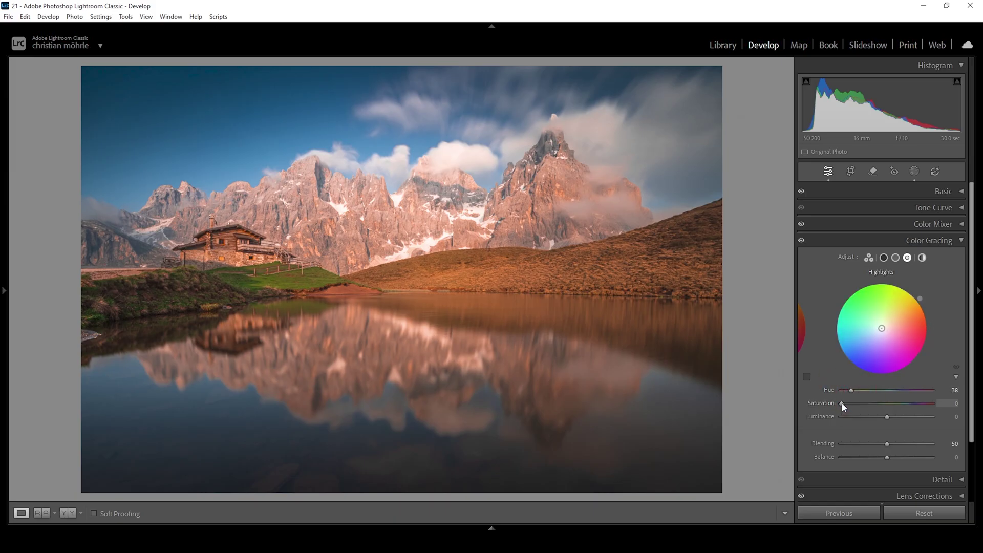
left_click_drag(842, 403, 868, 403)
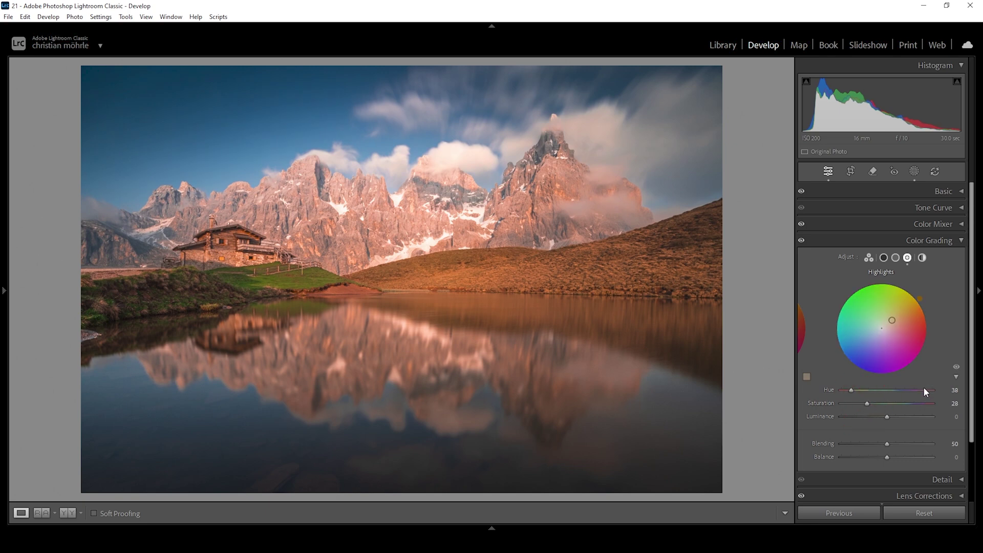
Grade the midtones warm orange with hue 38 and saturation 31
left_click(896, 259)
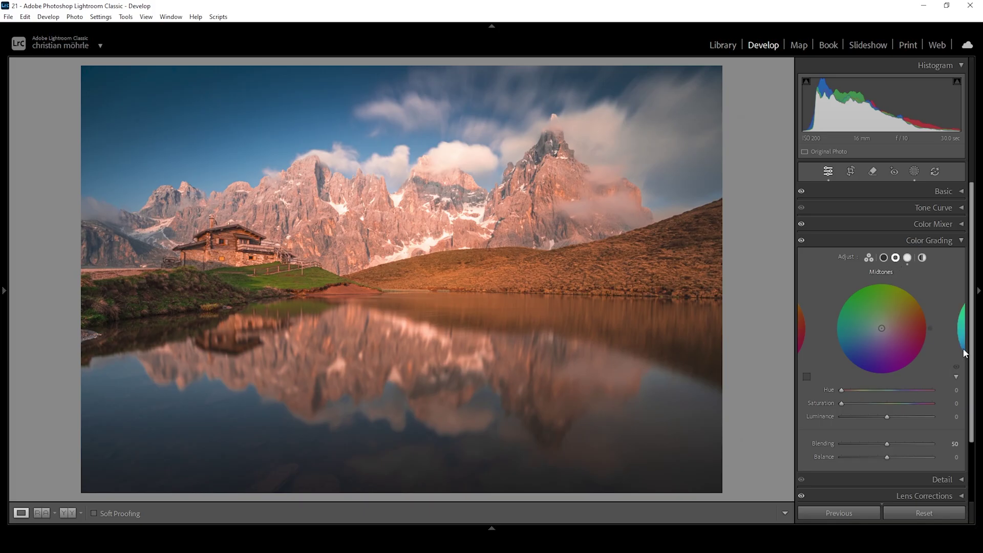
left_click_drag(843, 391, 851, 390)
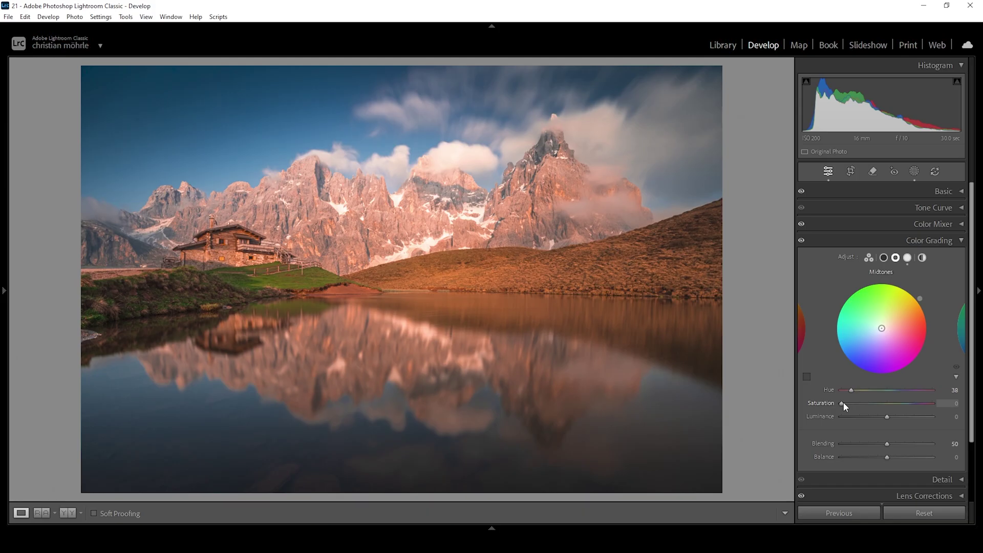
left_click_drag(844, 402, 873, 400)
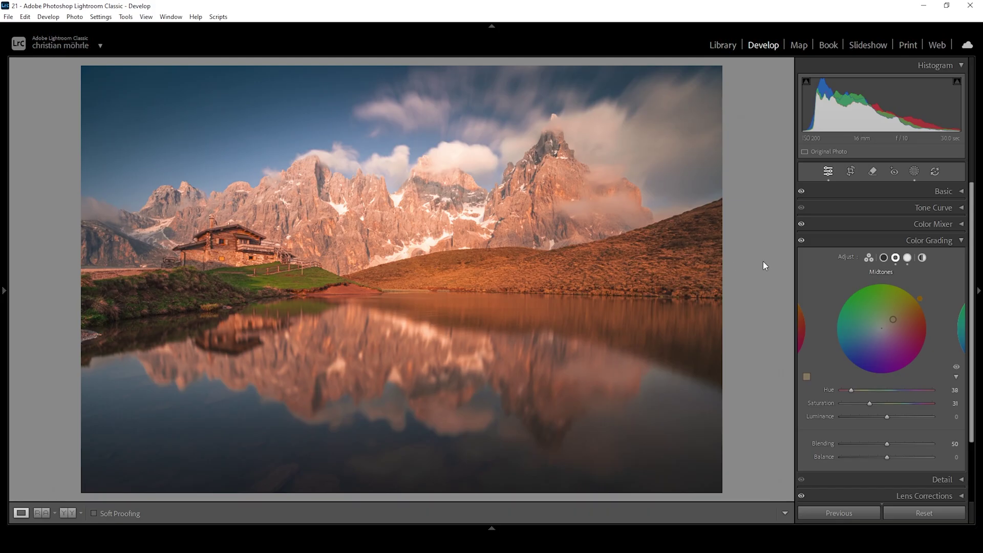
left_click(885, 261)
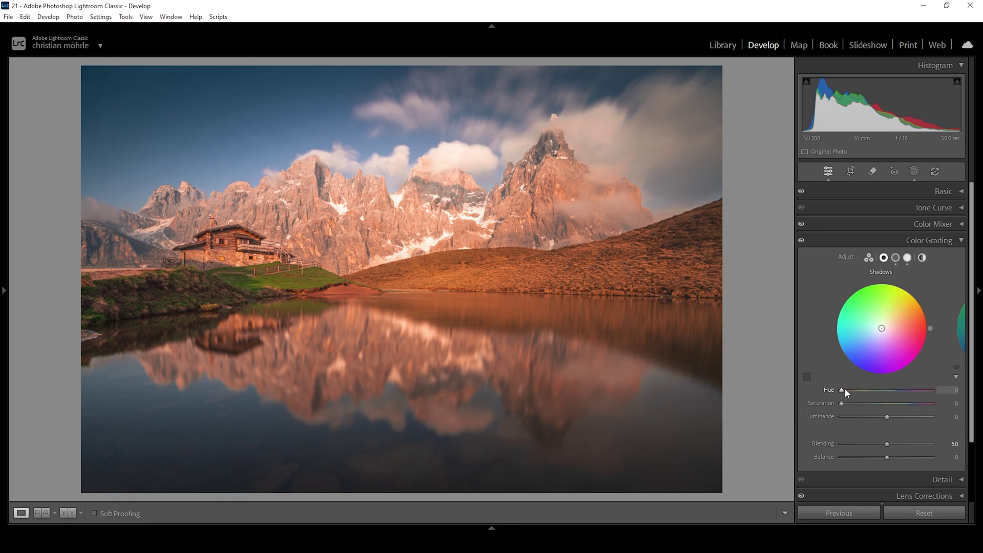
Tint the shadows faint blue at hue about 231 with low saturation
left_click_drag(842, 388, 901, 390)
mouse_move(841, 403)
left_mouse_down()
mouse_move(871, 408)
mouse_move(844, 402)
left_mouse_up()
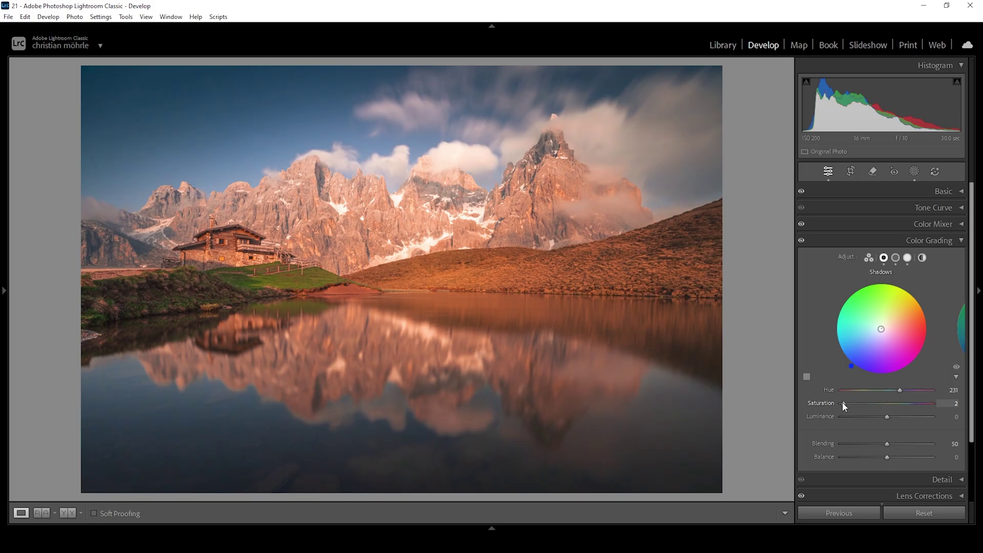
left_click_drag(842, 402, 840, 403)
Set the global colour grade to hue 40 and saturation 6
left_click(922, 258)
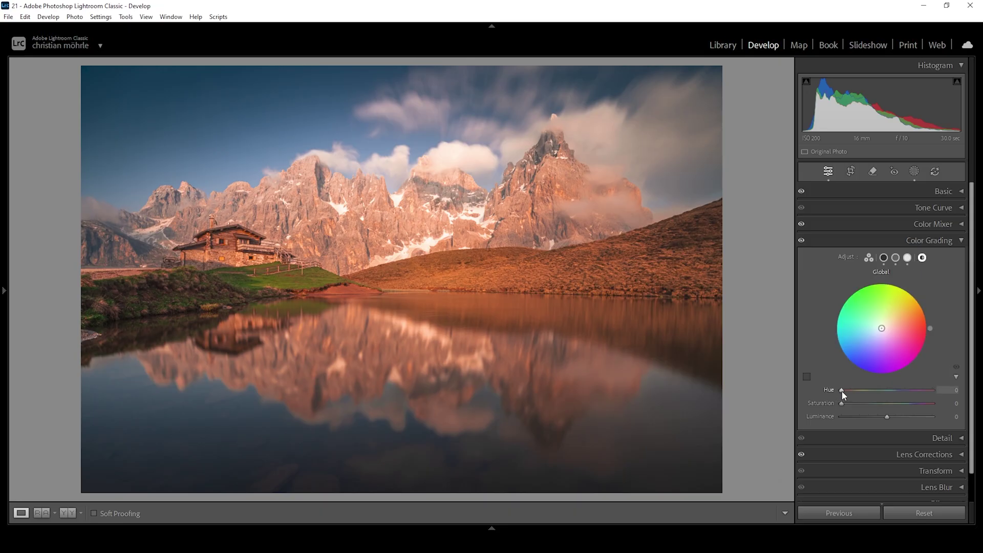
left_click_drag(842, 390, 853, 390)
left_click_drag(843, 402, 847, 402)
Toggle the colour grade off and back on for comparison, then collapse Color Grading
left_click(801, 242)
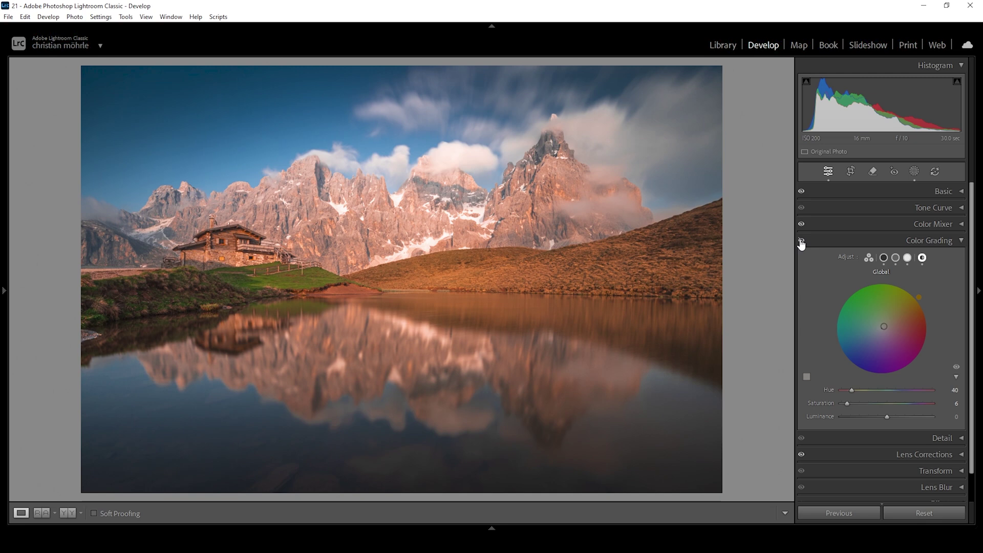
left_click(802, 241)
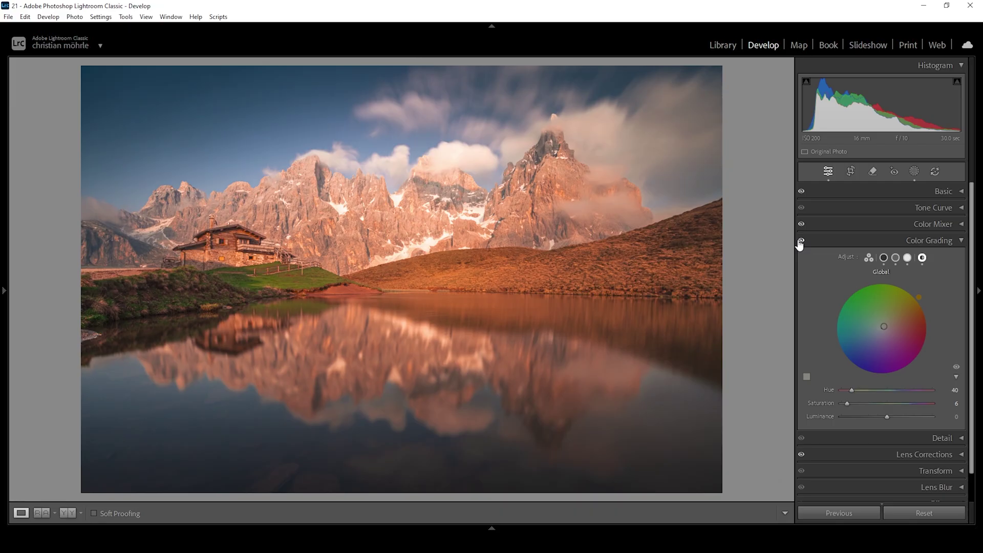
left_click(940, 242)
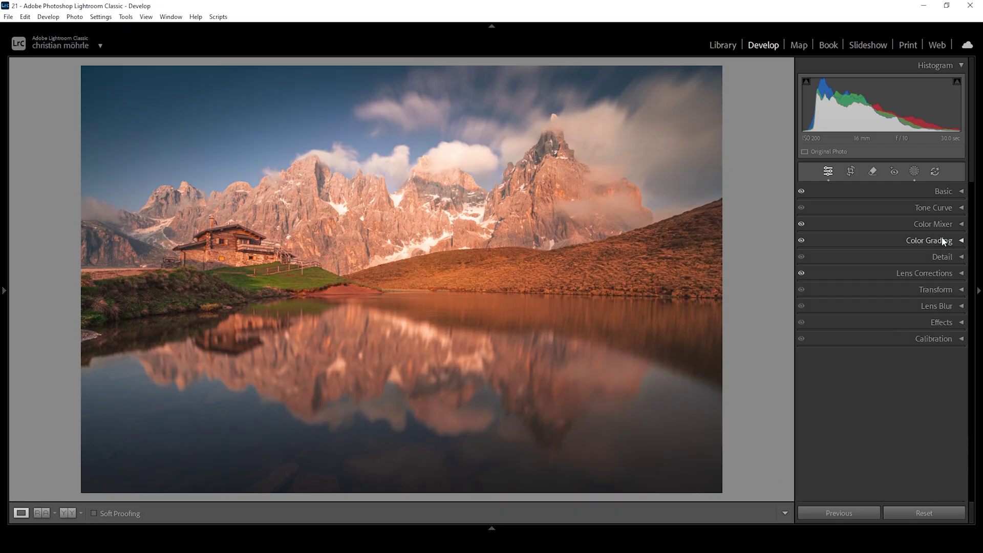
Set Calibration Blue Primary hue to −23 and saturation to +24
left_click(888, 339)
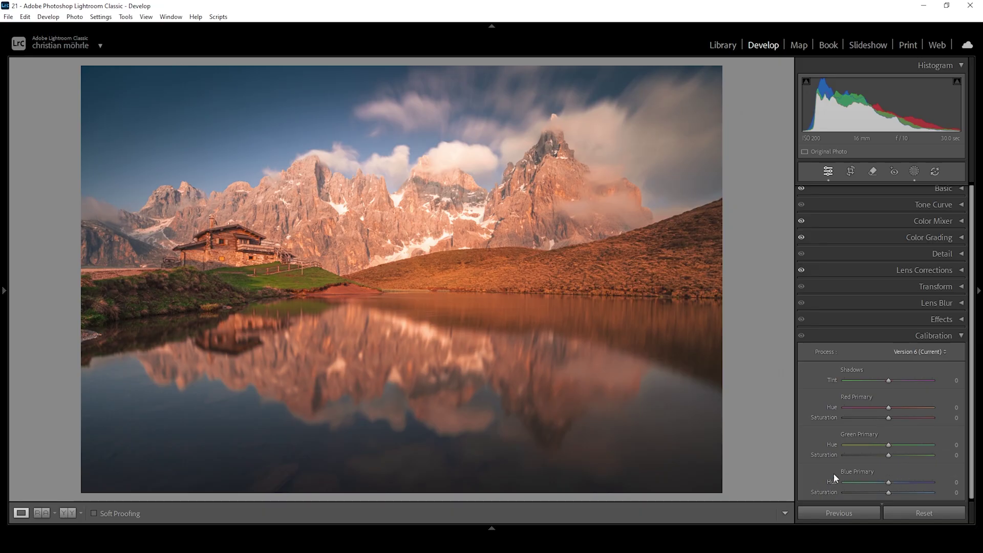
left_click_drag(890, 482, 865, 481)
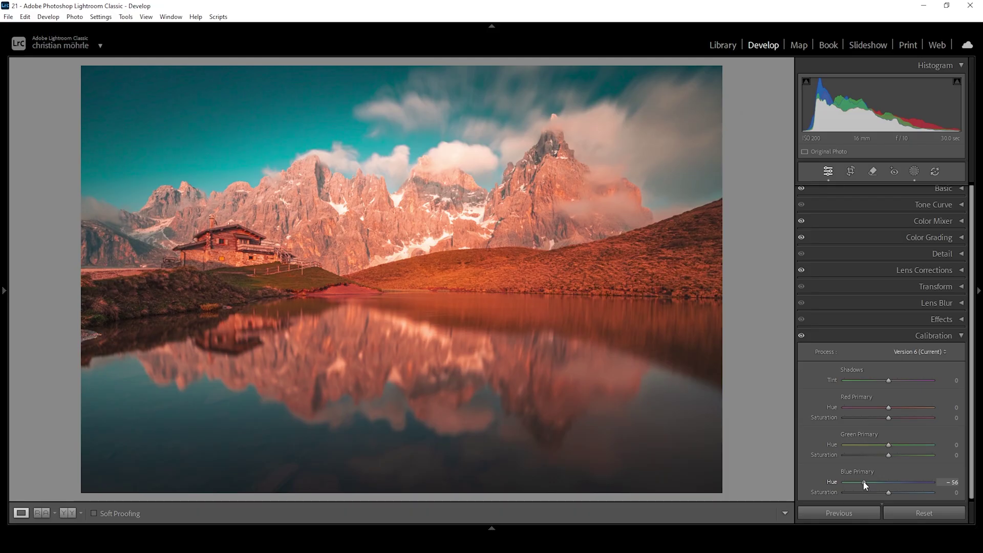
left_click_drag(864, 485, 878, 484)
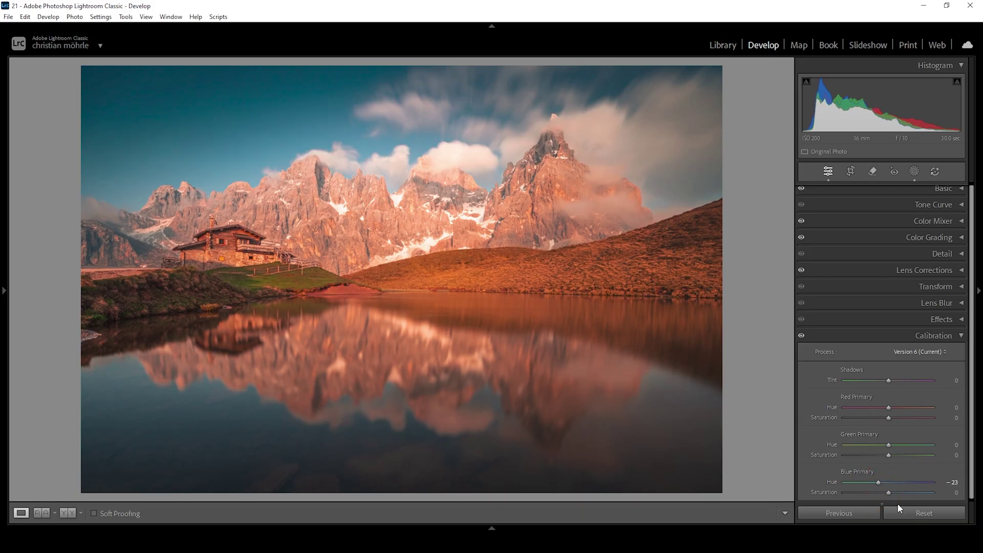
left_click_drag(889, 493, 896, 493)
left_click_drag(897, 493, 898, 493)
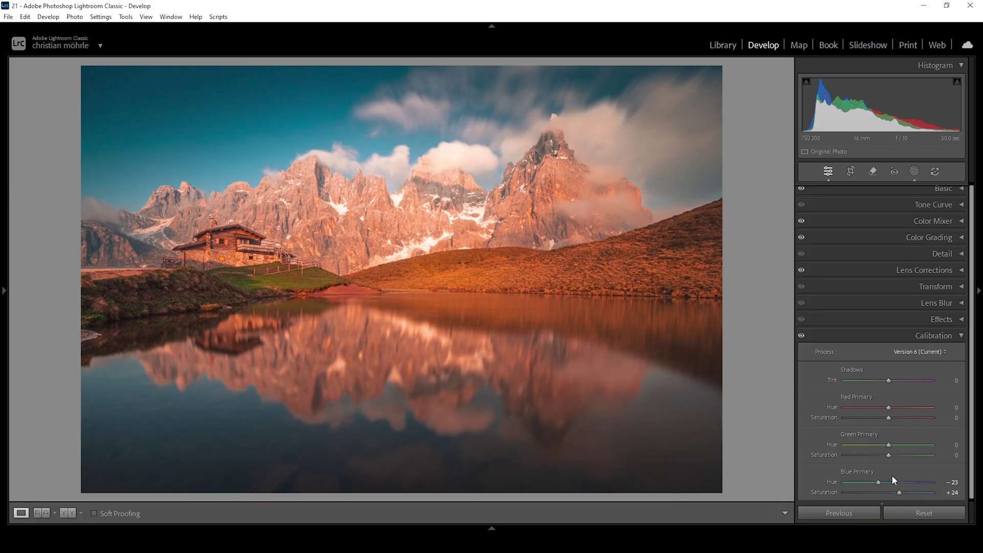
left_click(940, 333)
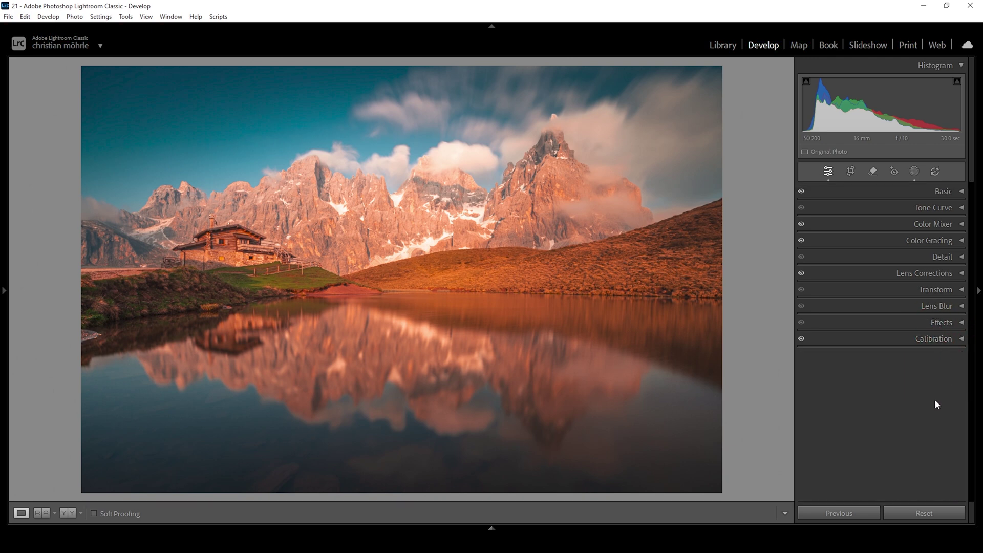
Set sharpening to Amount 86, Radius 0.5, Detail 100 and Masking 76
left_click(941, 257)
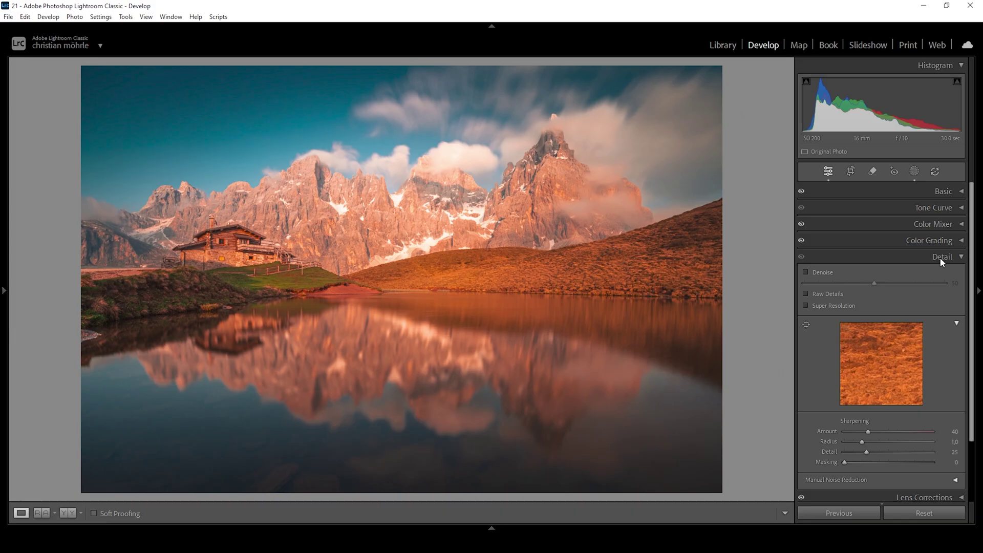
left_click_drag(862, 441, 805, 441)
left_click_drag(866, 452, 970, 453)
left_click_drag(844, 464, 912, 464)
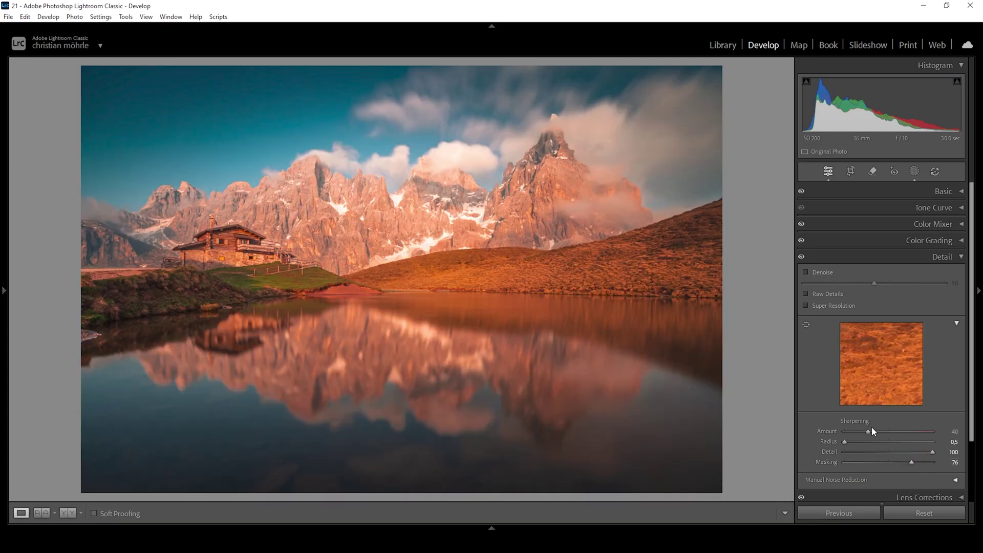
left_click_drag(869, 431, 898, 438)
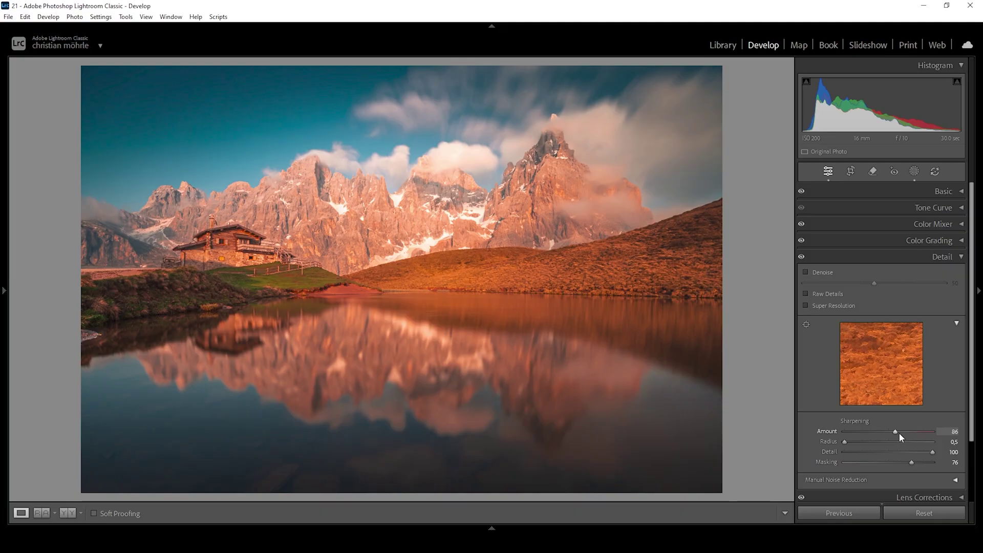